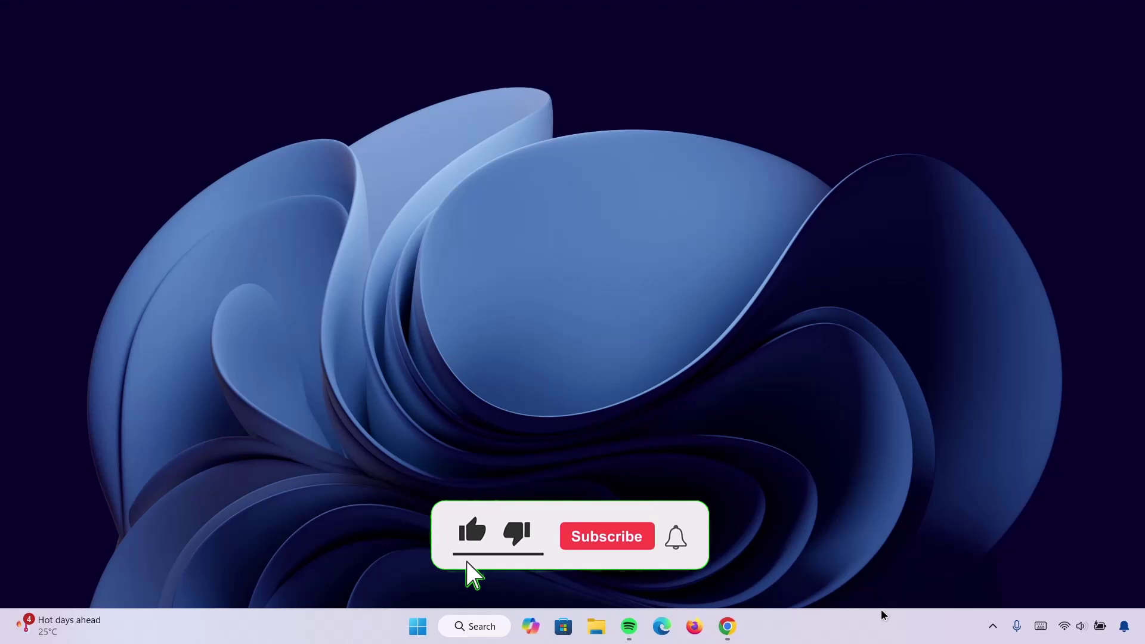
Step: In Taskbar settings, switch Widgets off and set Search to 'Search icon only'
right_click(883, 614)
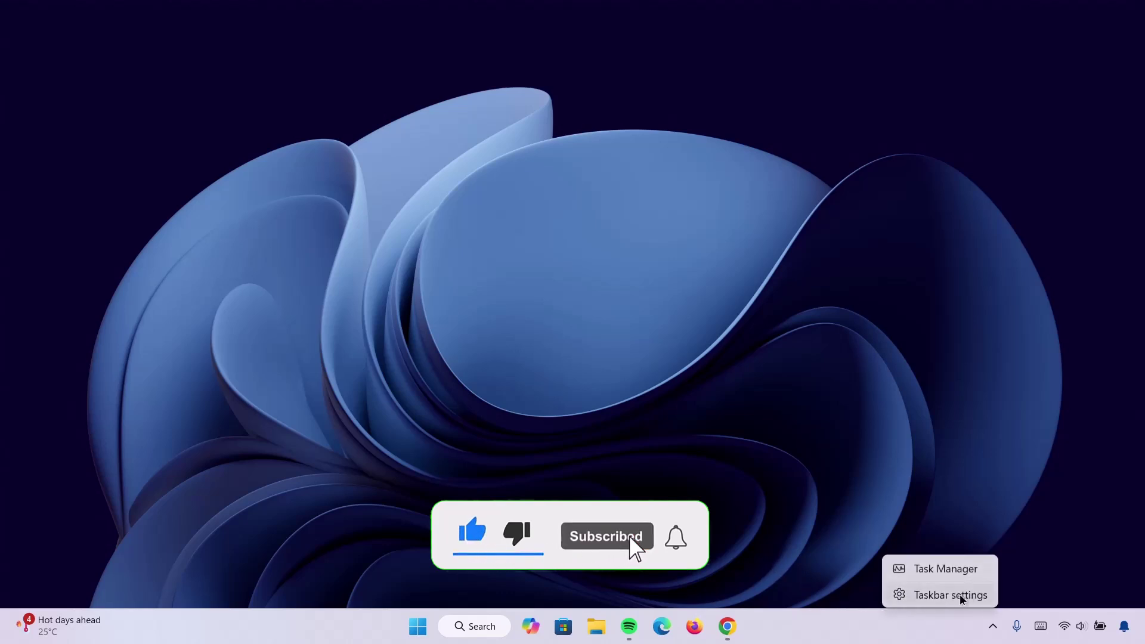
left_click(917, 597)
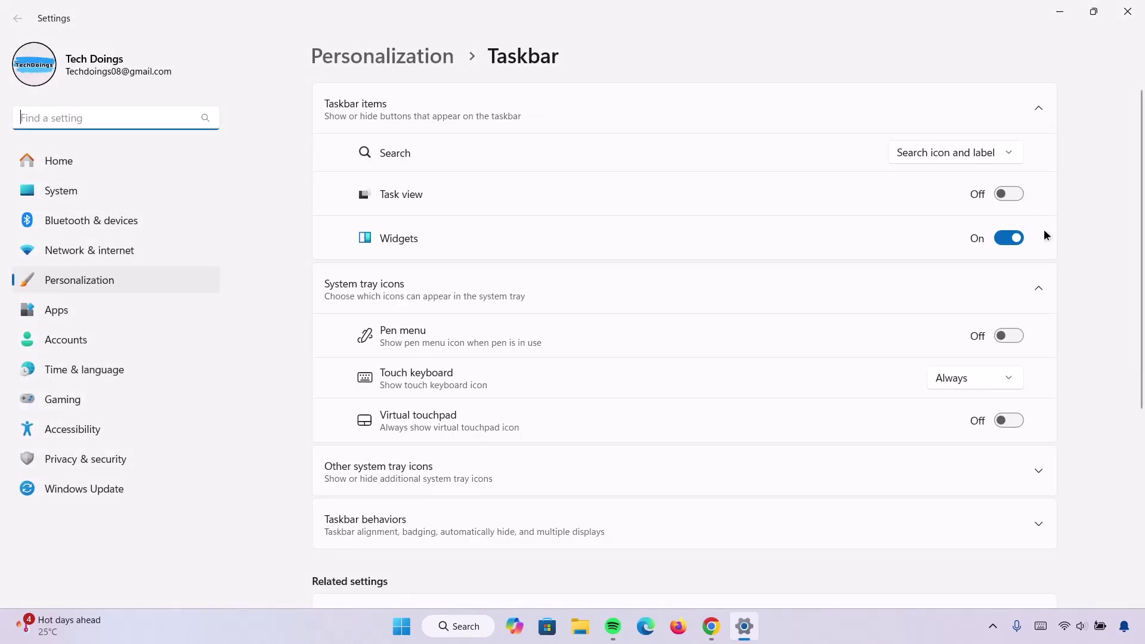
left_click(999, 239)
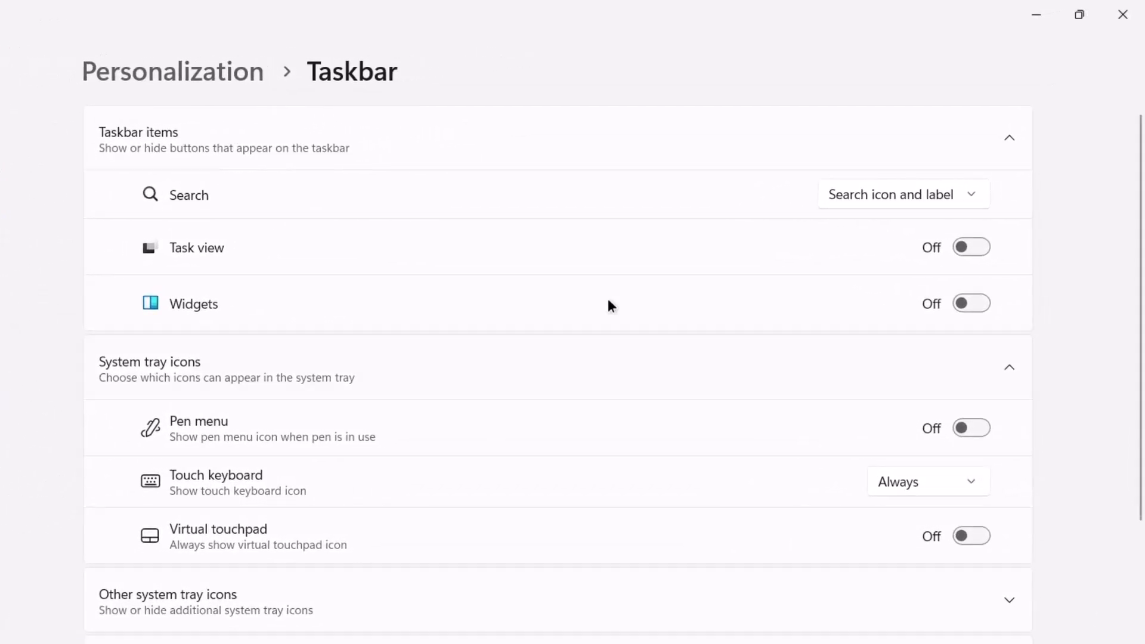
left_click(962, 192)
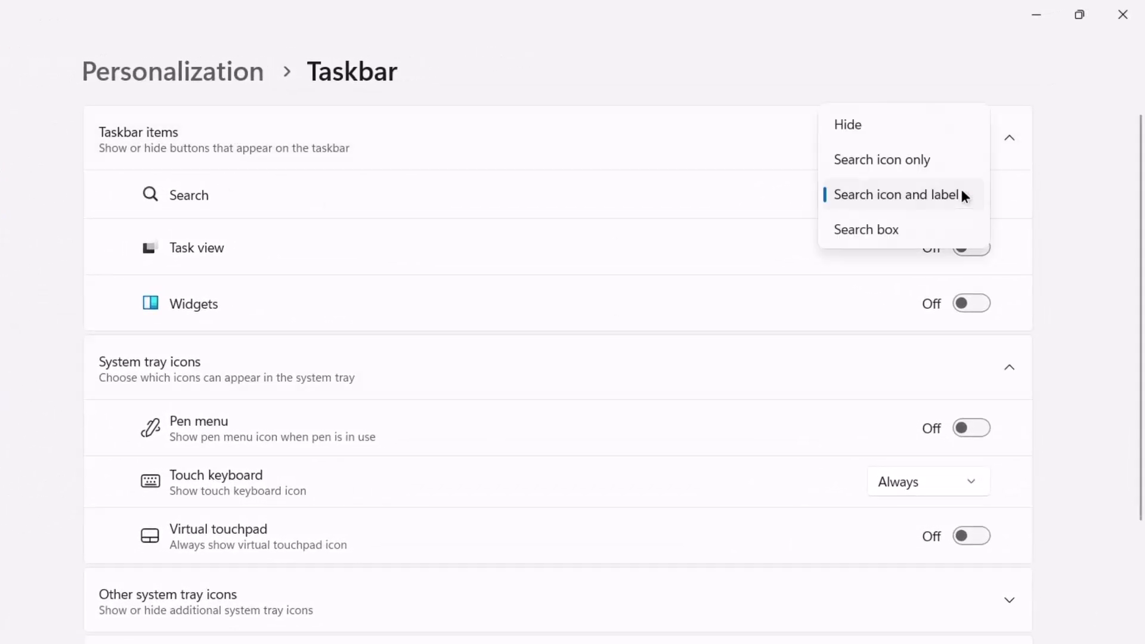
left_click(853, 162)
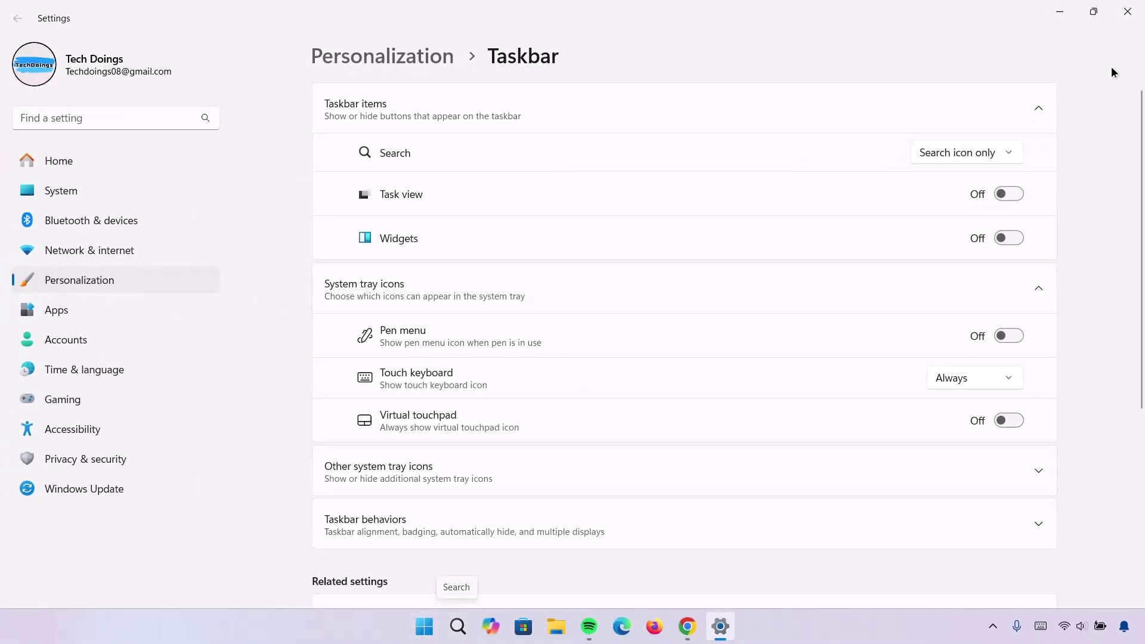
left_click(1127, 10)
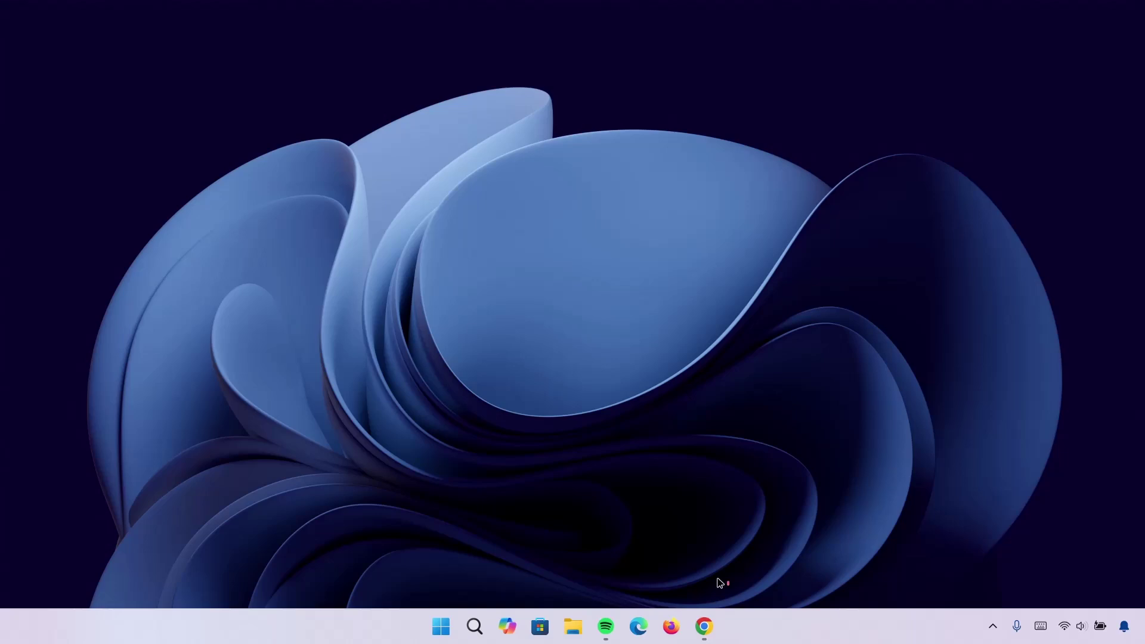
Step: Download windhawk_setup.exe from windhawk.net in Chrome and run it
left_click(704, 628)
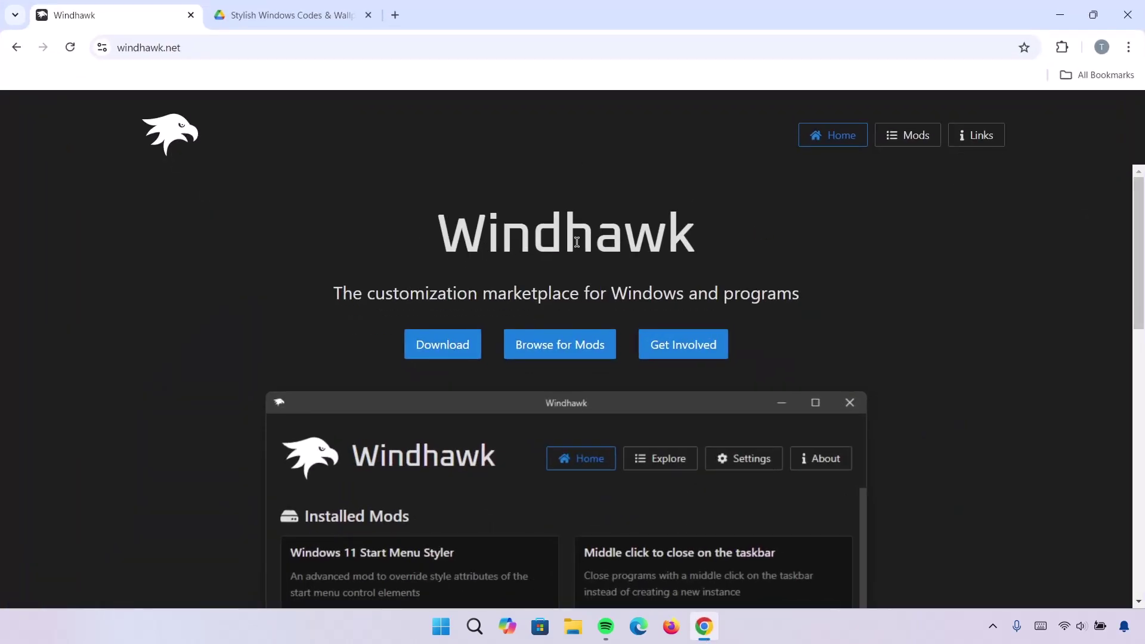
left_click(427, 351)
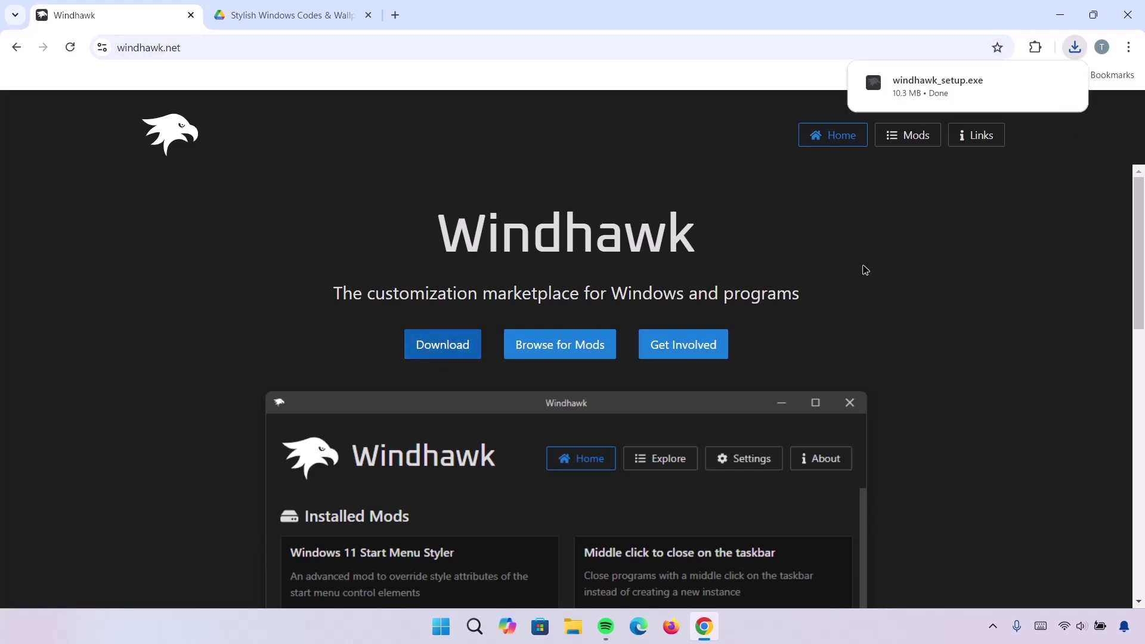
left_click(935, 84)
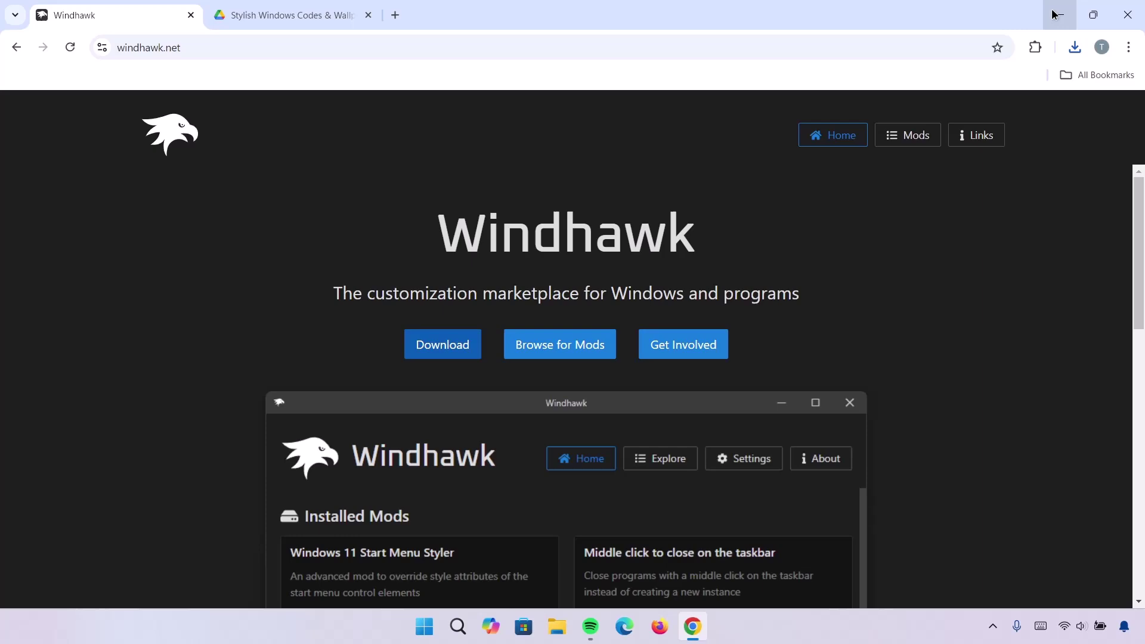
Step: Install Windhawk v1.6.1 with default options into C:\Program Files\Windhawk
left_click(1054, 14)
left_click(576, 400)
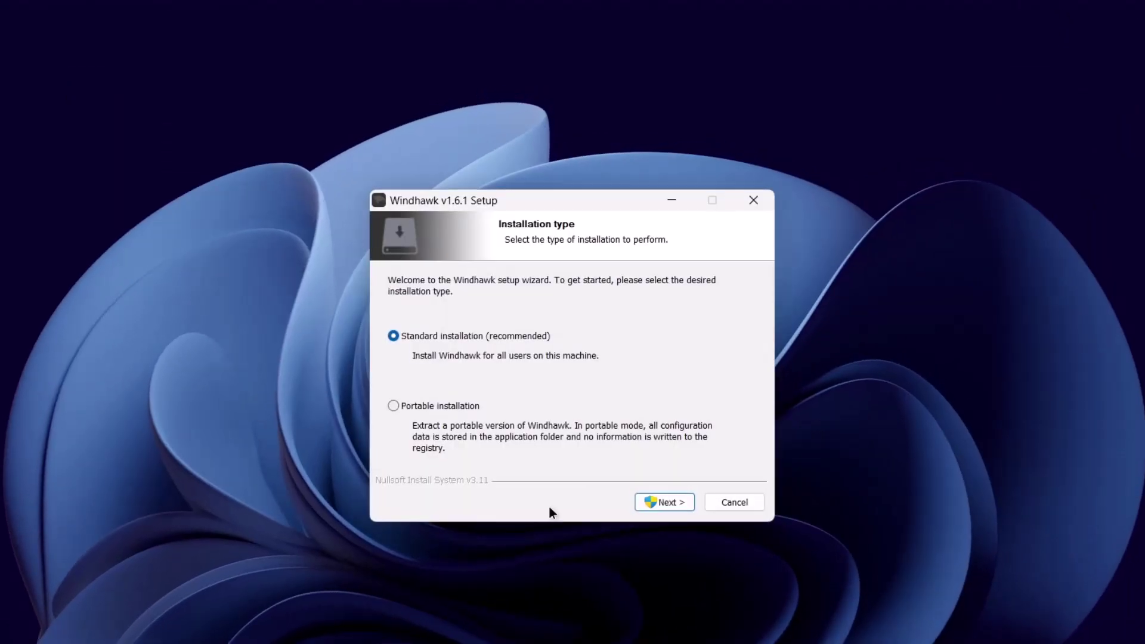
left_click(673, 504)
left_click(675, 503)
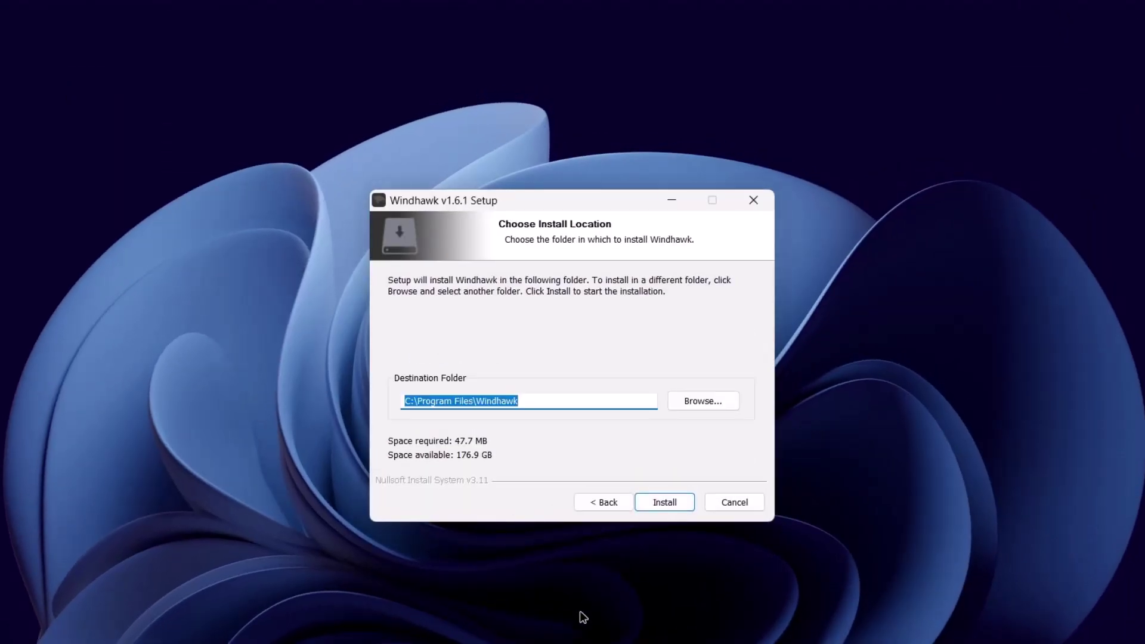
left_click(677, 497)
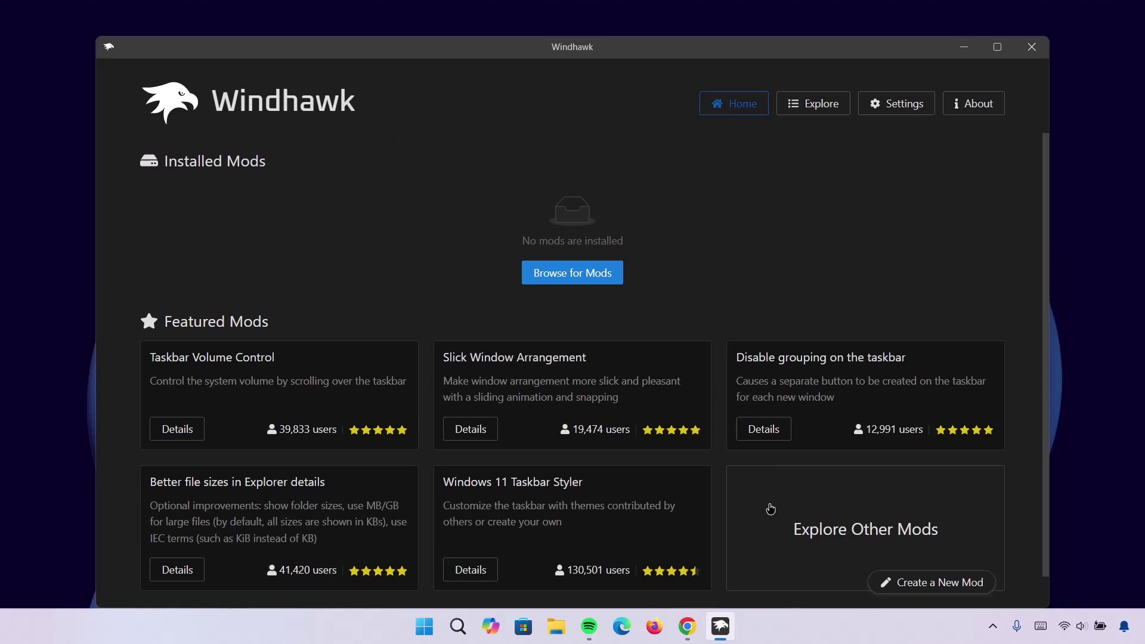
Step: Download 'Stylish Windows Codes & Wallpaper' zip from the Google Drive tab
left_click(687, 627)
left_click(286, 15)
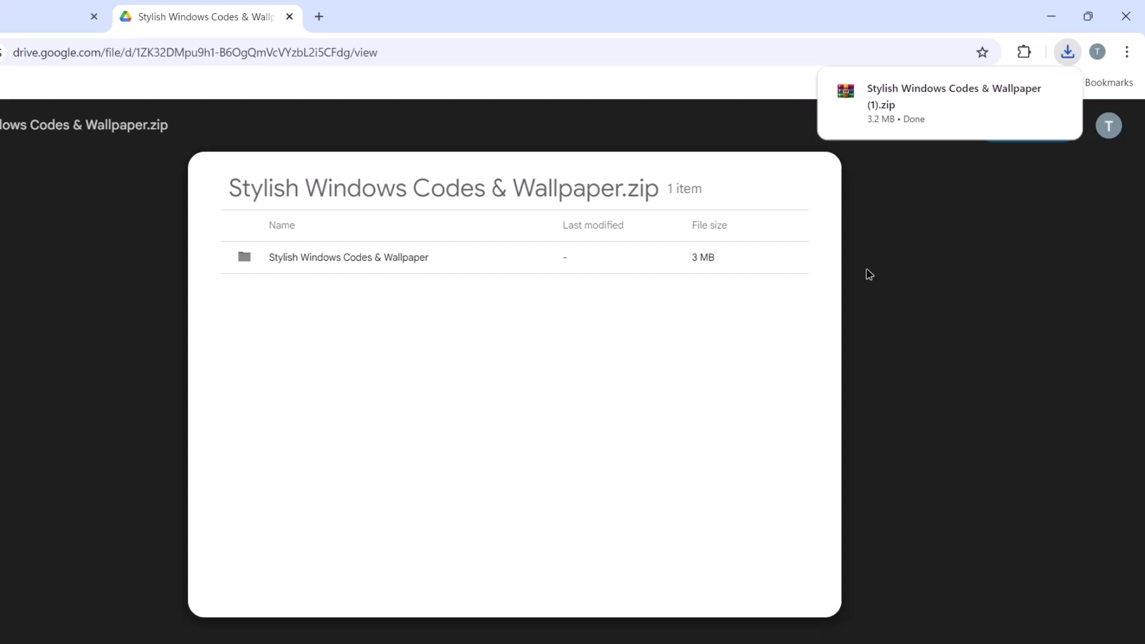
left_click(1055, 15)
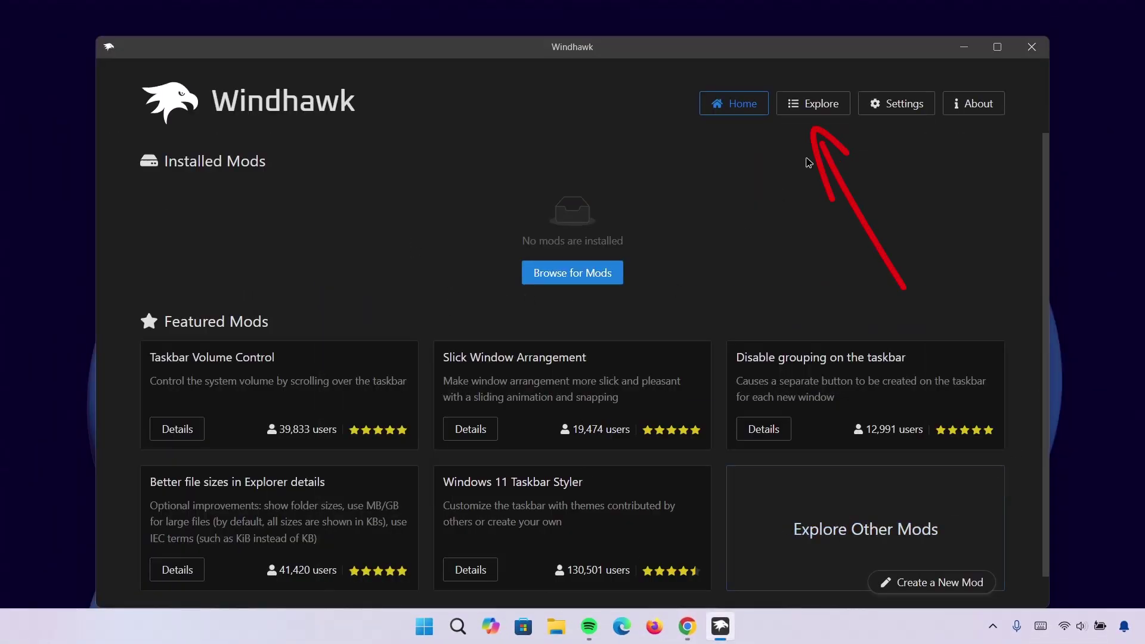
Step: Install the Windows 11 Start Menu Styler mod from Windhawk's Explore catalogue
left_click(821, 115)
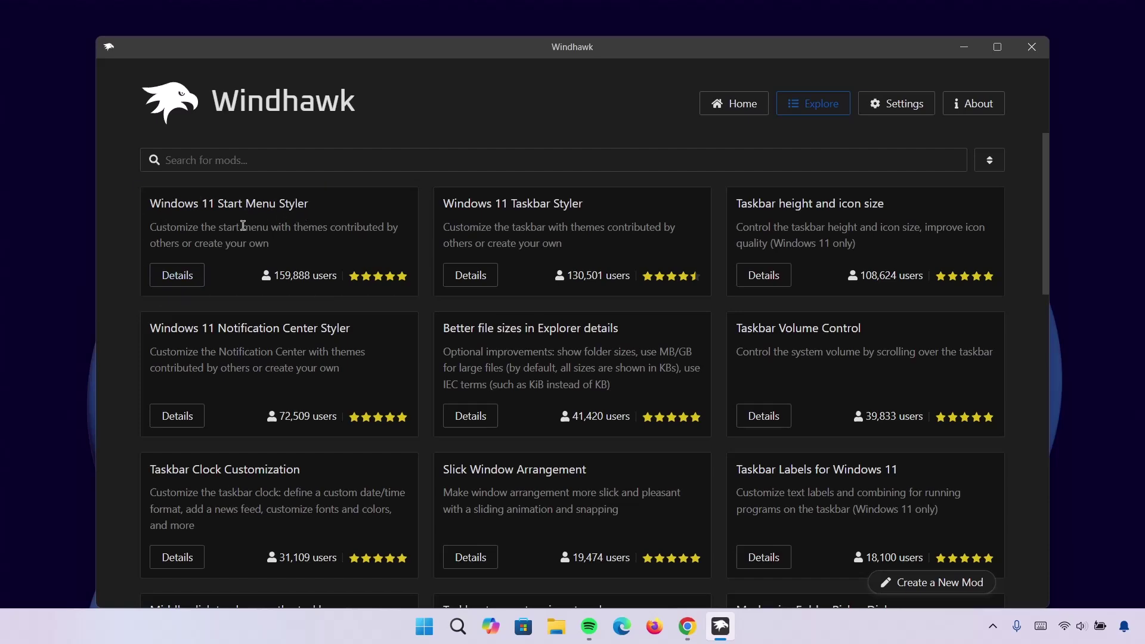
left_click(177, 275)
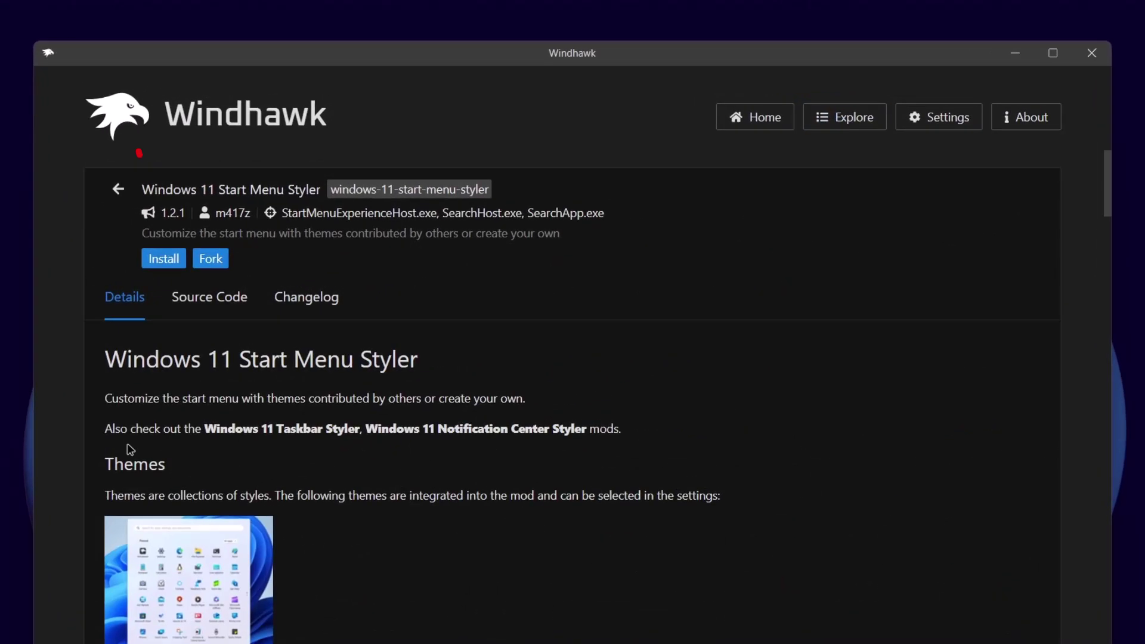
left_click(170, 262)
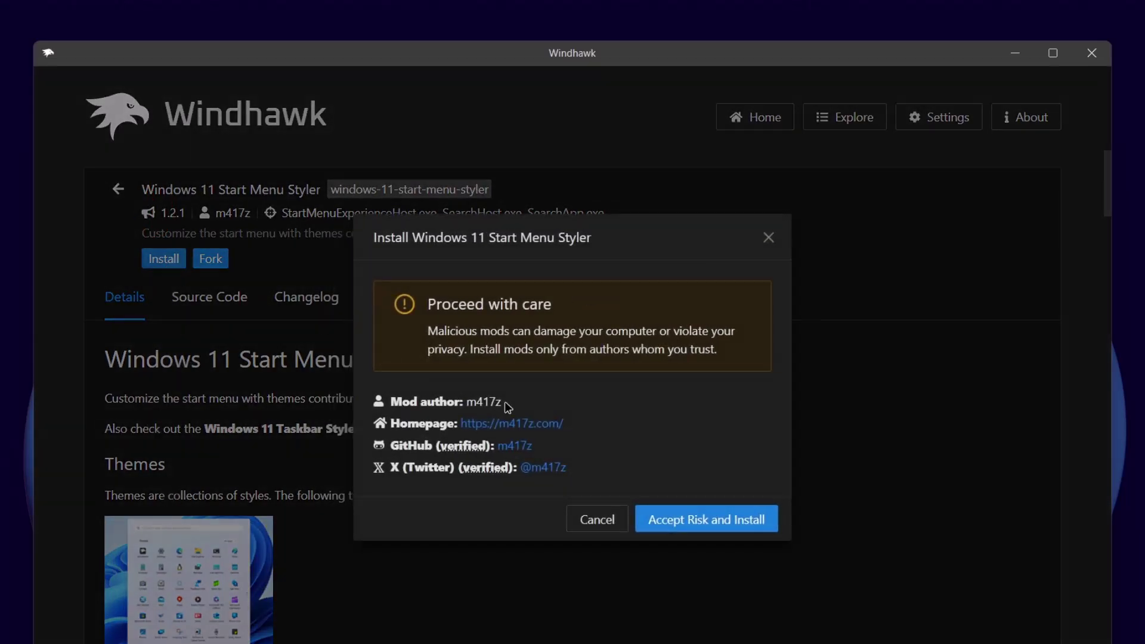
left_click(703, 524)
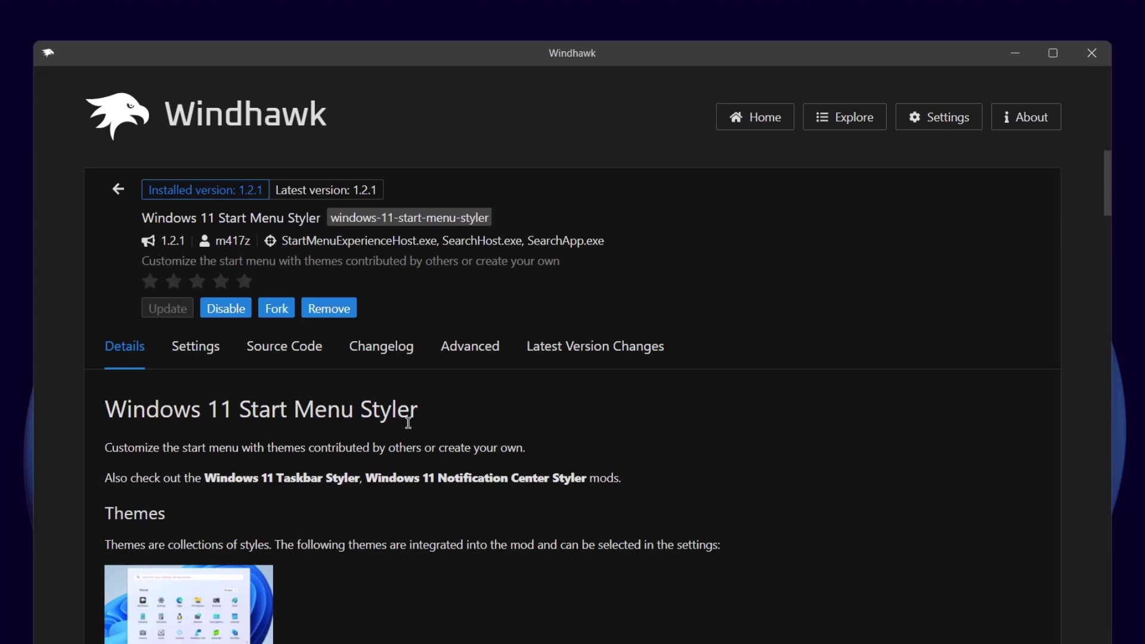
Step: Delete all existing text in the mod's Advanced Mod settings box
left_click(451, 354)
scroll(268, 546, "down", 1)
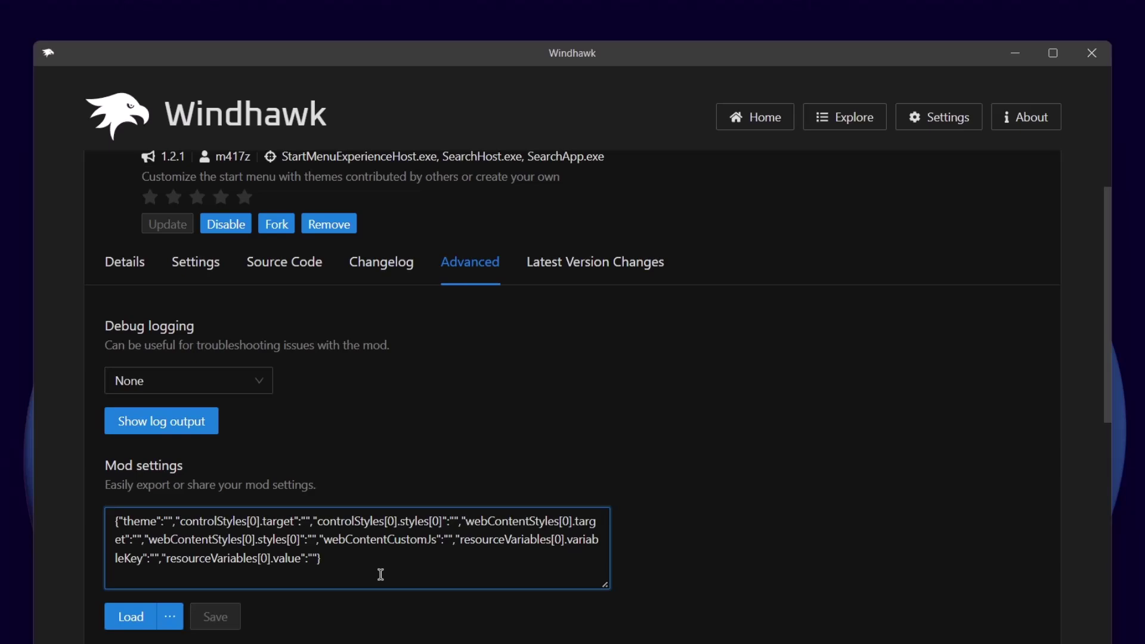
left_click_drag(381, 574, 93, 527)
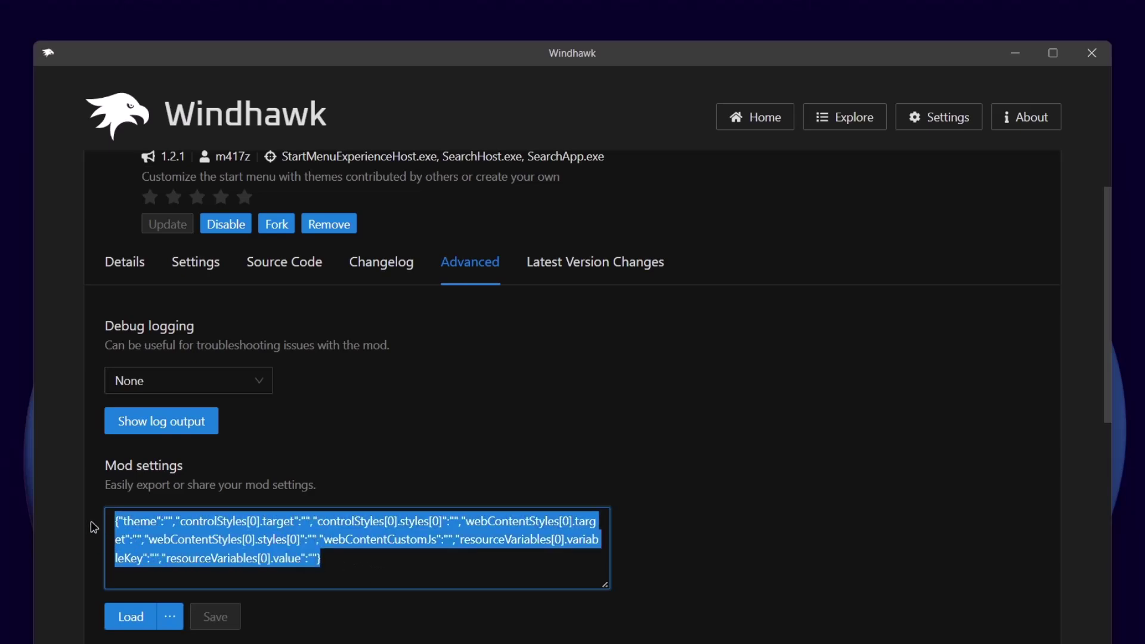
key("BackSpace")
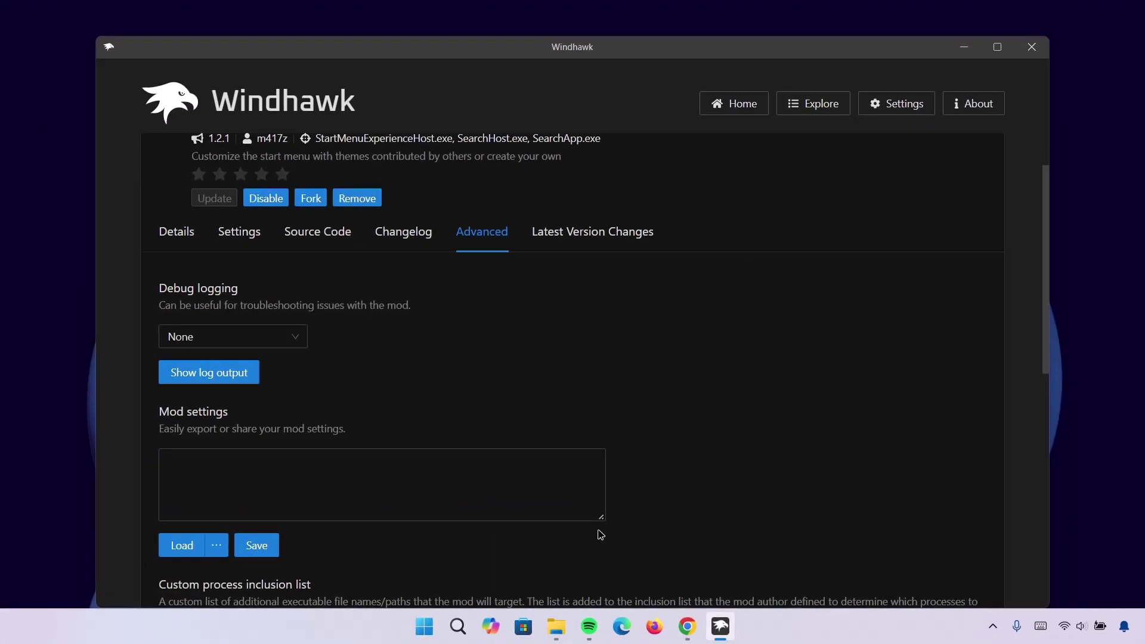
Step: Extract the Stylish Windows Codes & Wallpaper zip in the Downloads folder
left_click(560, 628)
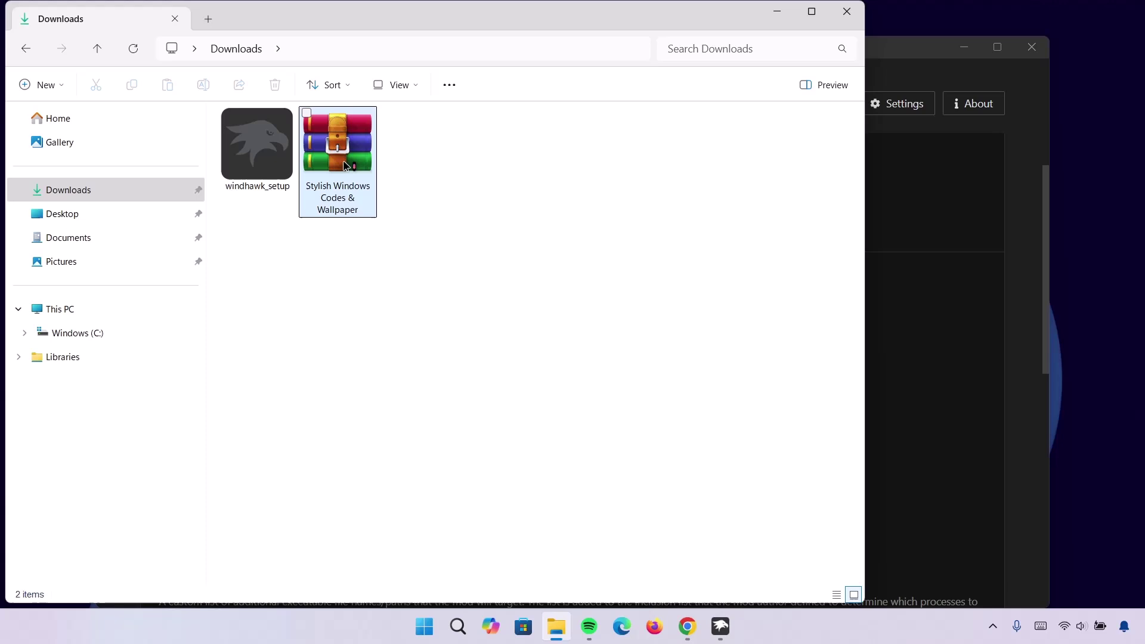
left_click(358, 148)
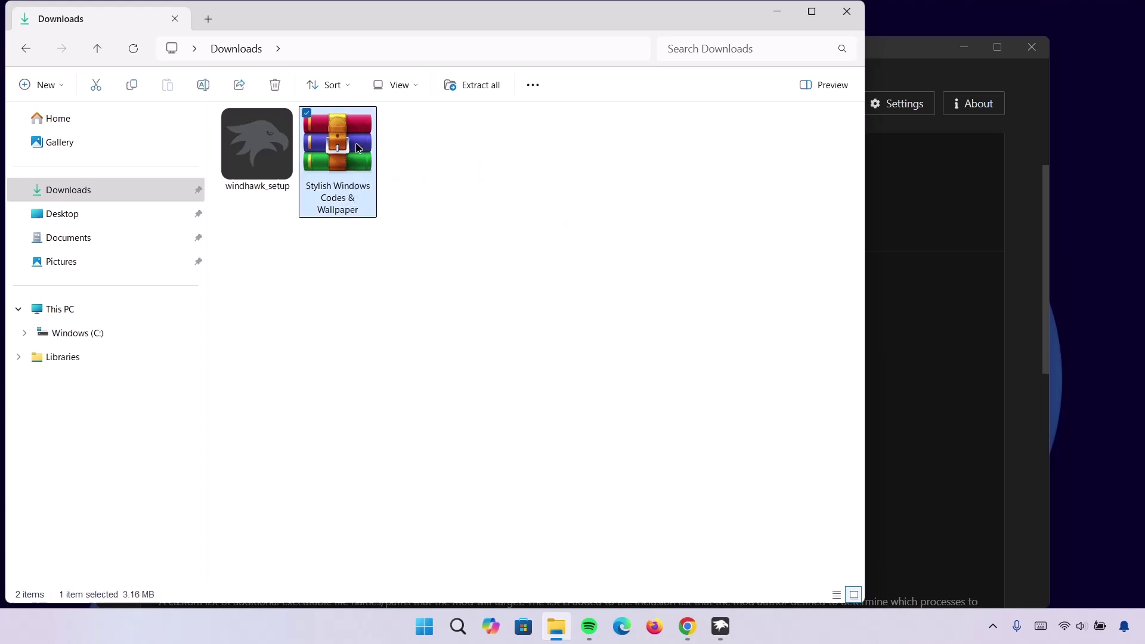
left_click(475, 87)
left_click(677, 443)
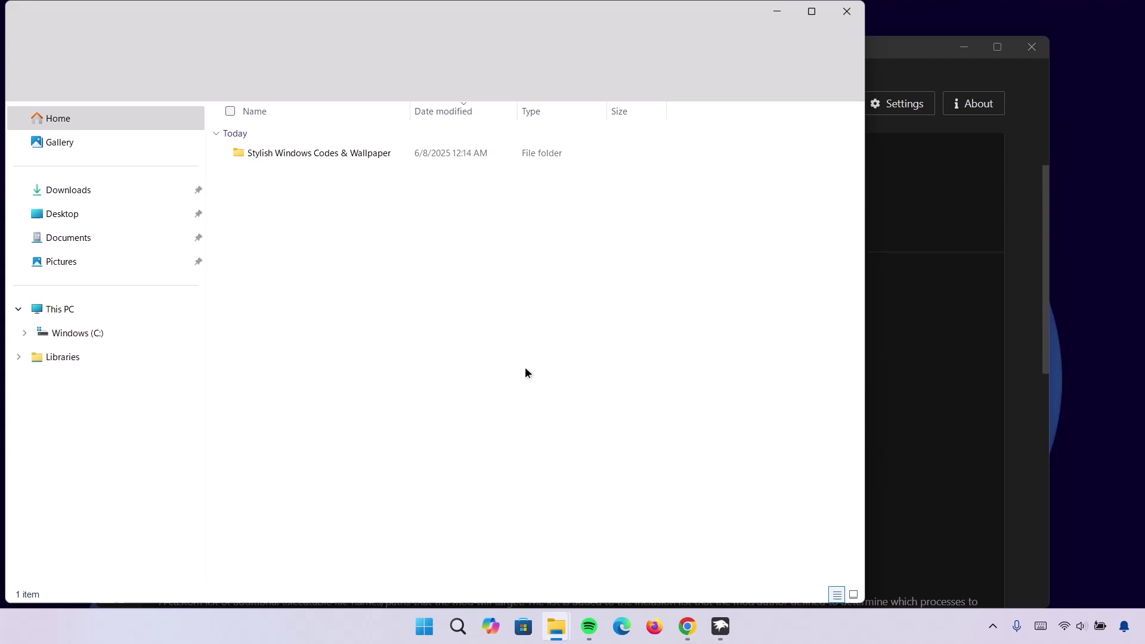
Step: Copy all the code from start menu code.txt in the extracted folder
double_click(260, 165)
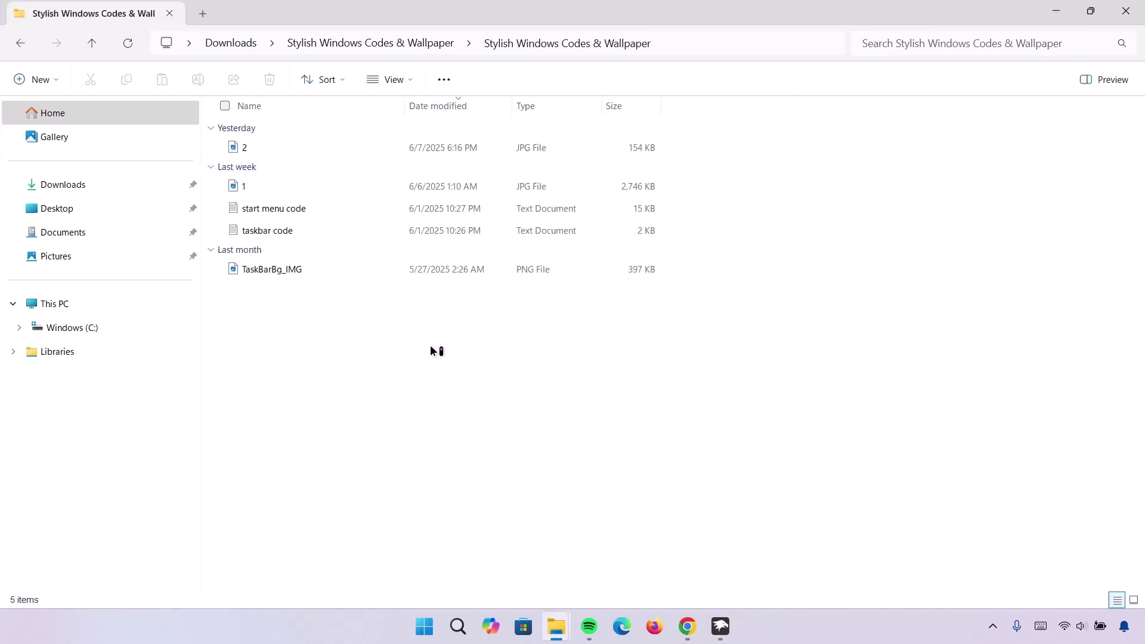
left_click(1133, 600)
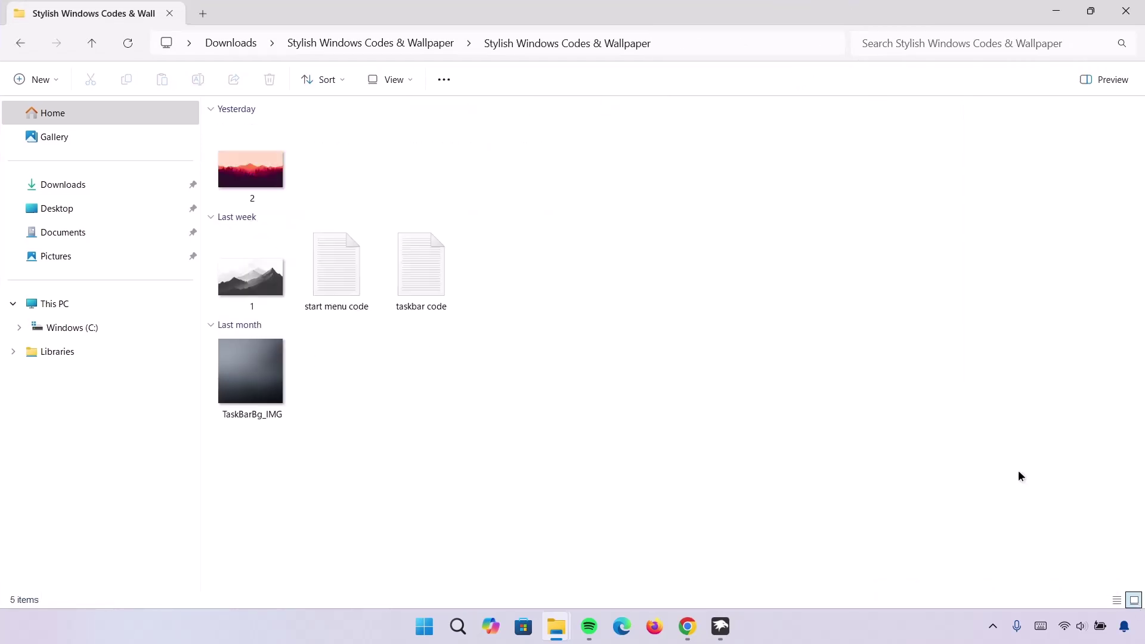
double_click(326, 262)
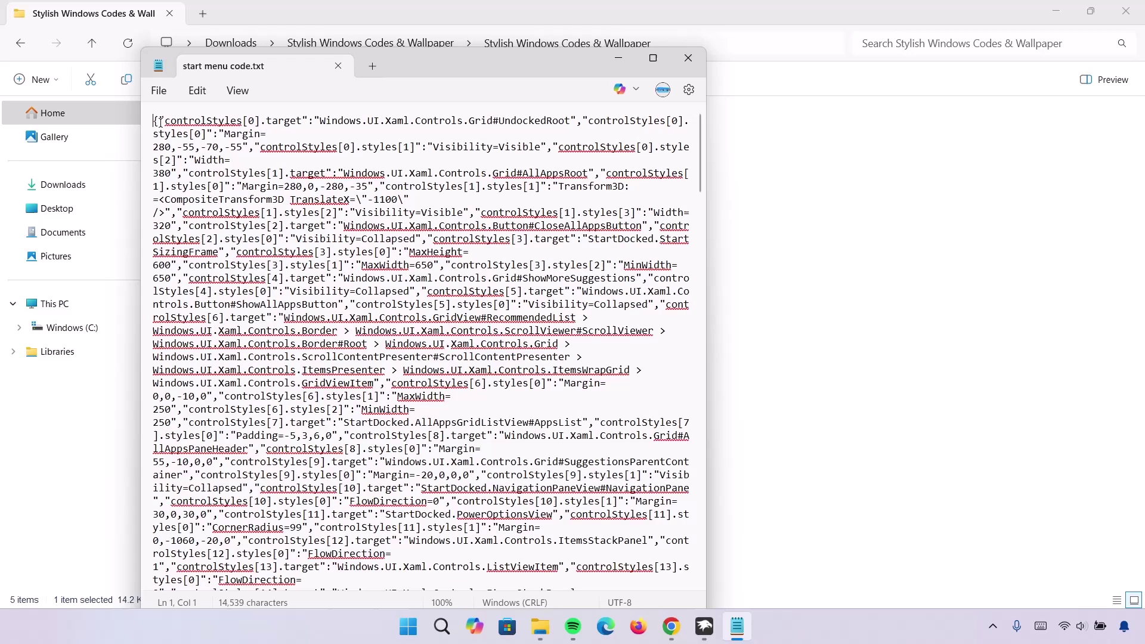
left_click_drag(149, 127, 286, 588)
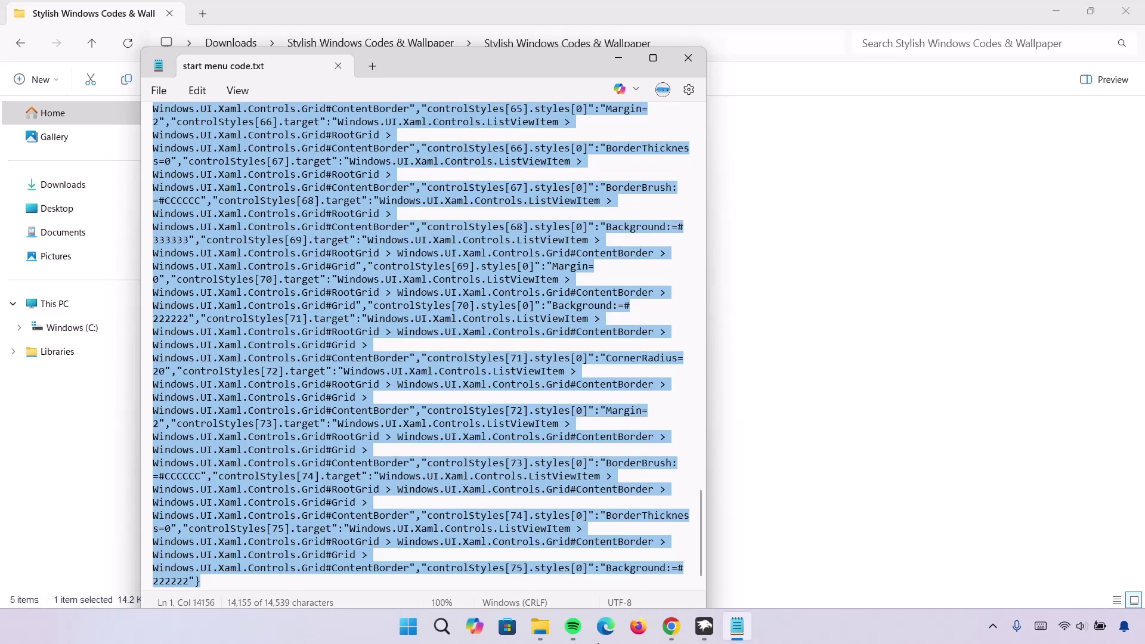
right_click(285, 356)
left_click(330, 79)
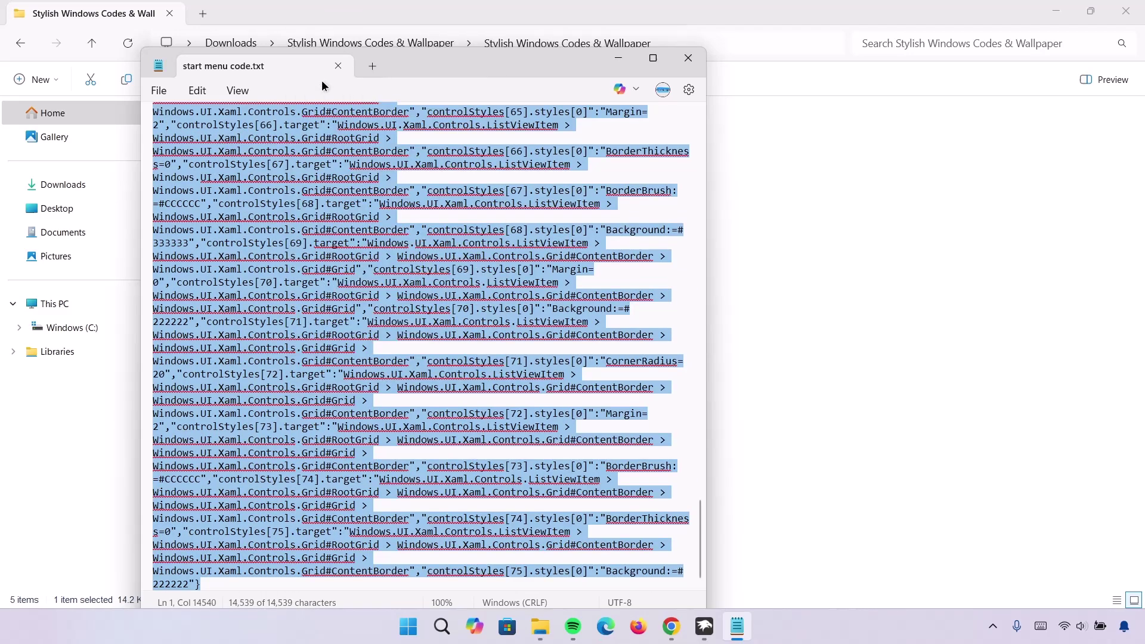
Step: Paste the start menu code into Windhawk's Mod settings and save
left_click(618, 60)
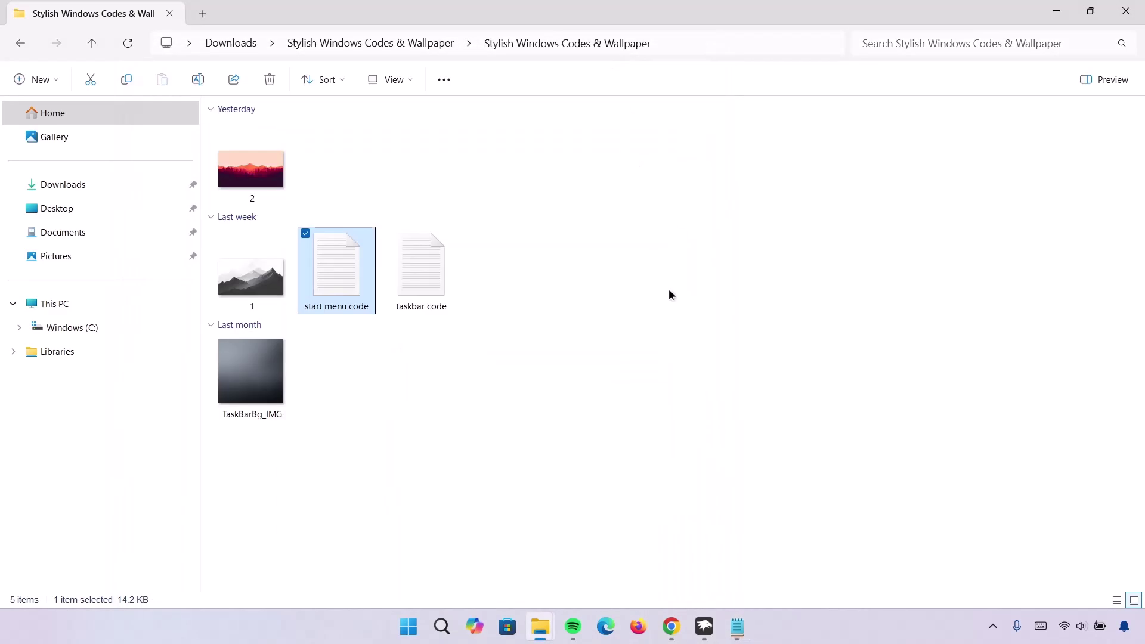
left_click(1051, 16)
right_click(177, 475)
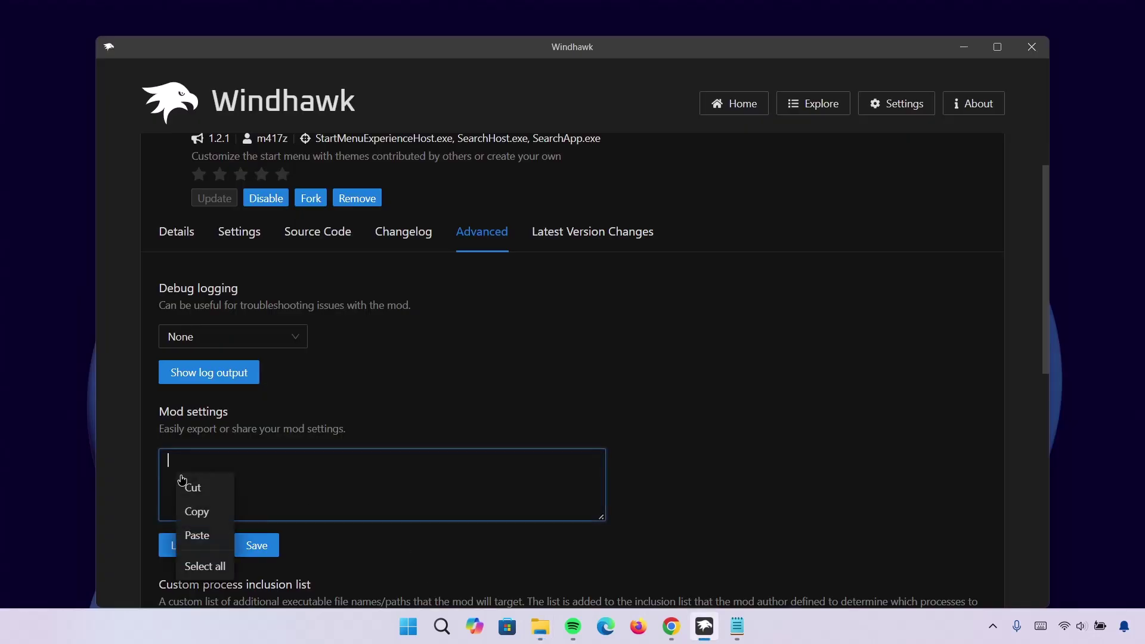
left_click(197, 535)
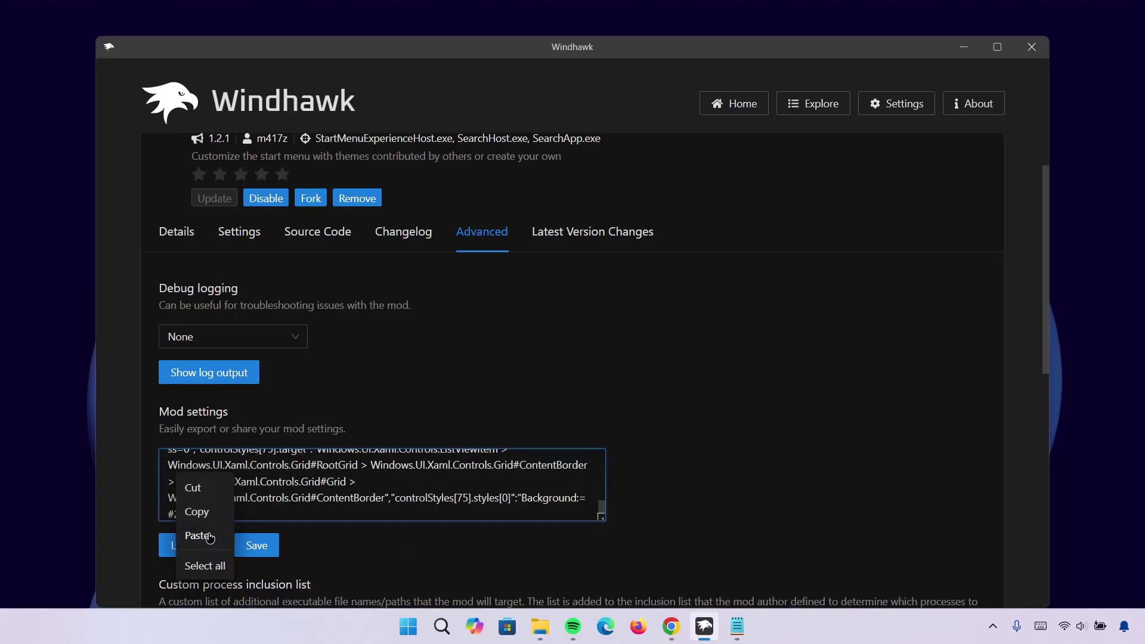
left_click(269, 554)
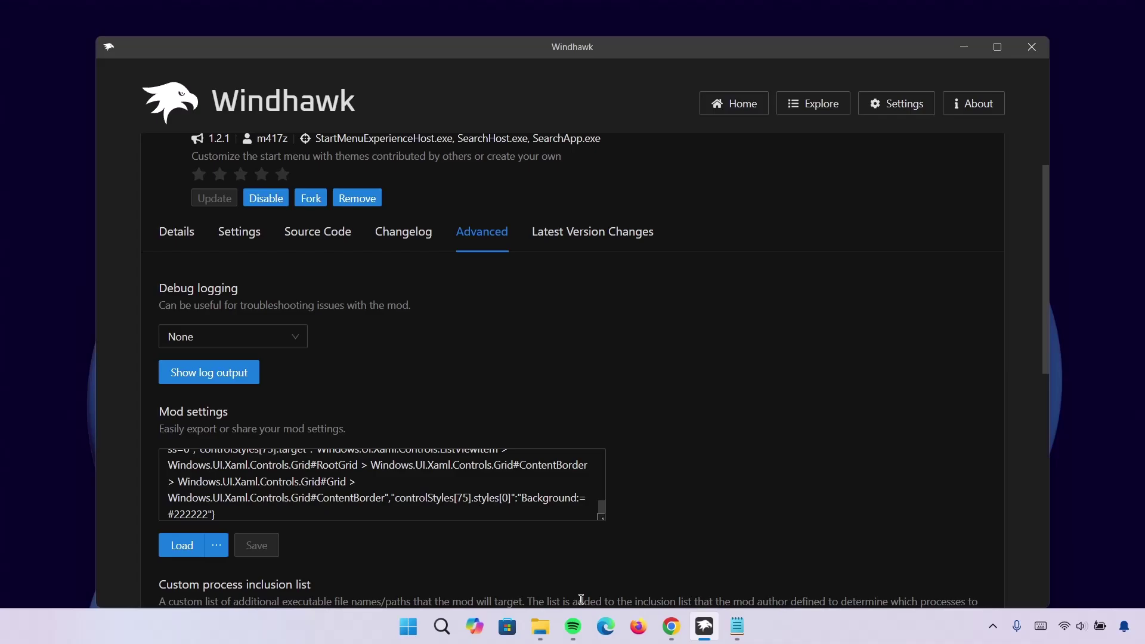
Step: Copy the TaskBarBg_IMG picture from the Stylish Windows Codes & Wallpaper folder
mouse_move(541, 627)
left_click(596, 537)
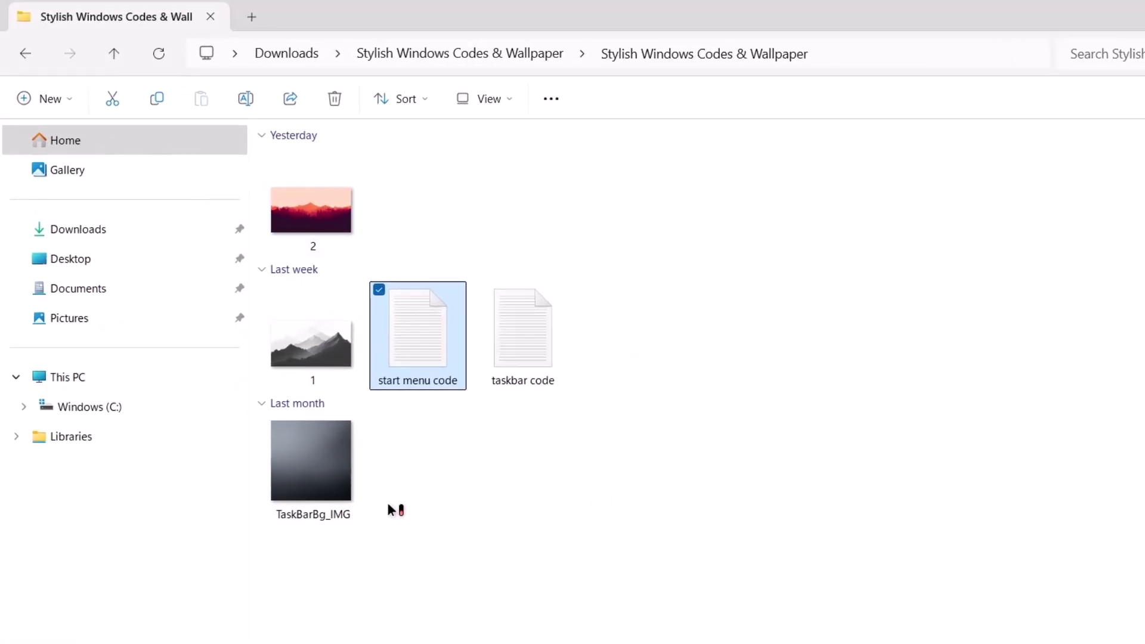
left_click(302, 453)
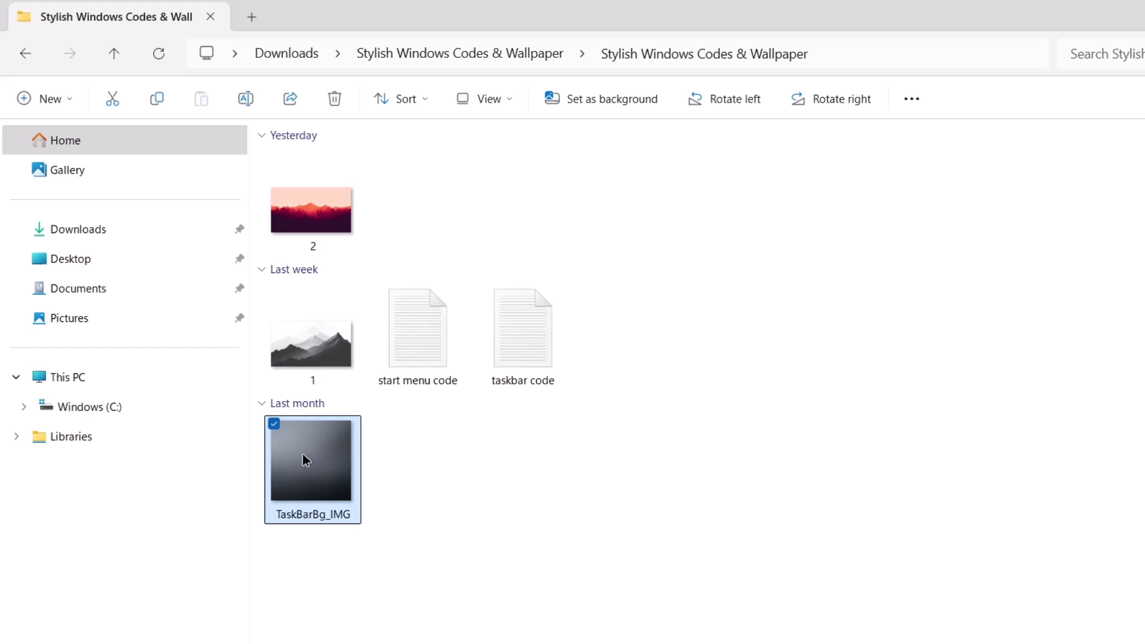
right_click(302, 453)
left_click(514, 549)
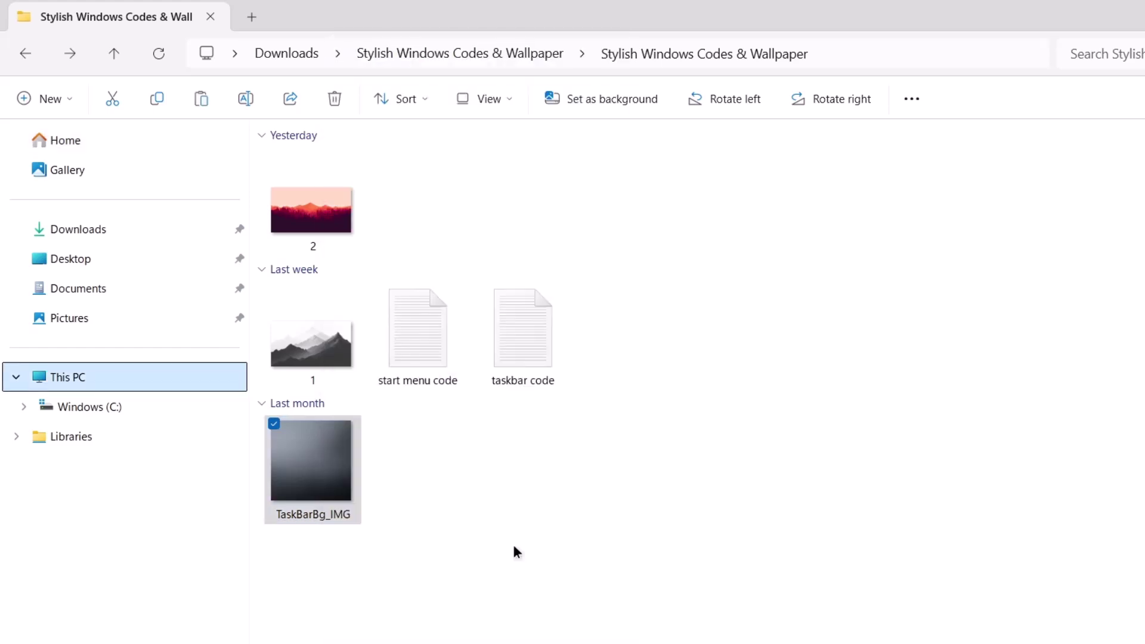
Step: Paste TaskBarBg_IMG into C:\Windows\Resources\Themes, granting administrator permission
left_click(90, 378)
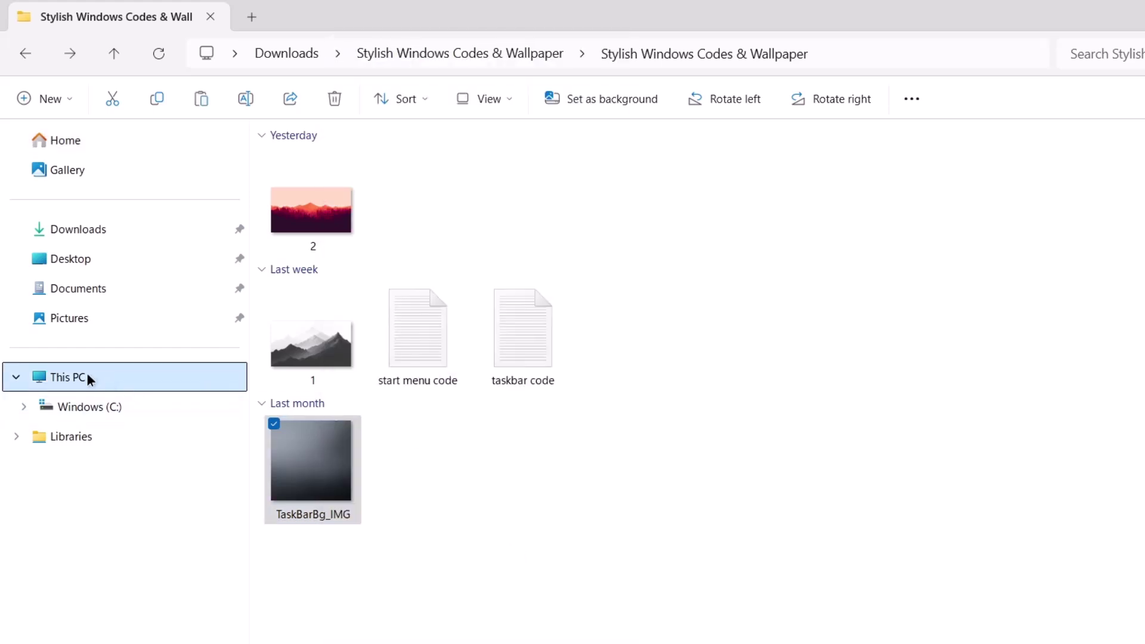
left_click(93, 411)
double_click(834, 189)
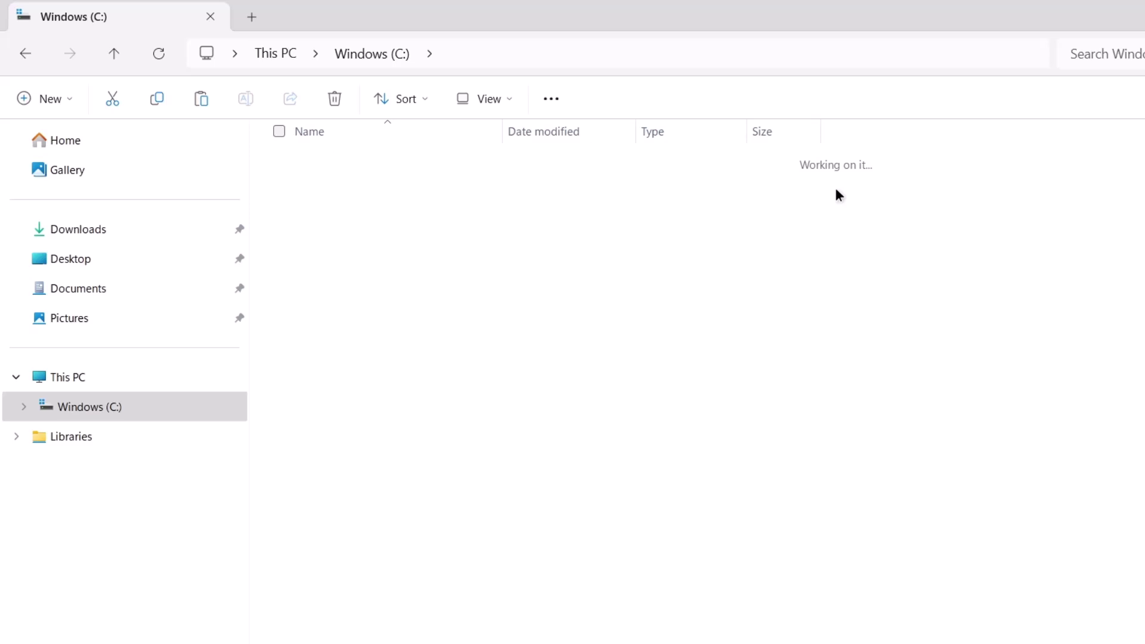
scroll(922, 352, "down", 6)
type("res")
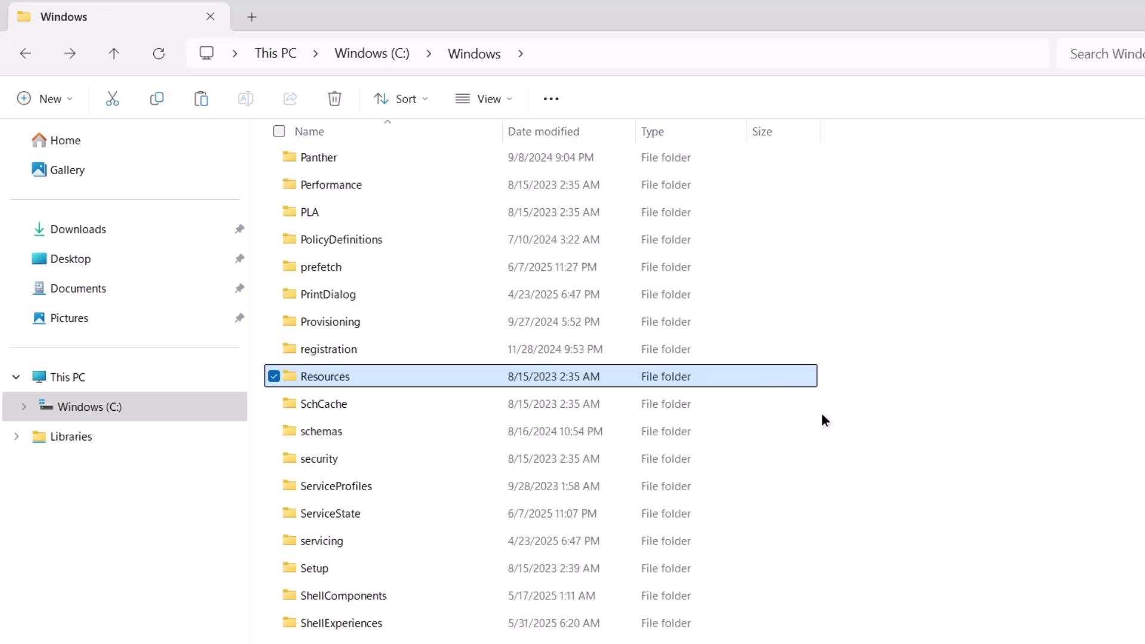
double_click(320, 377)
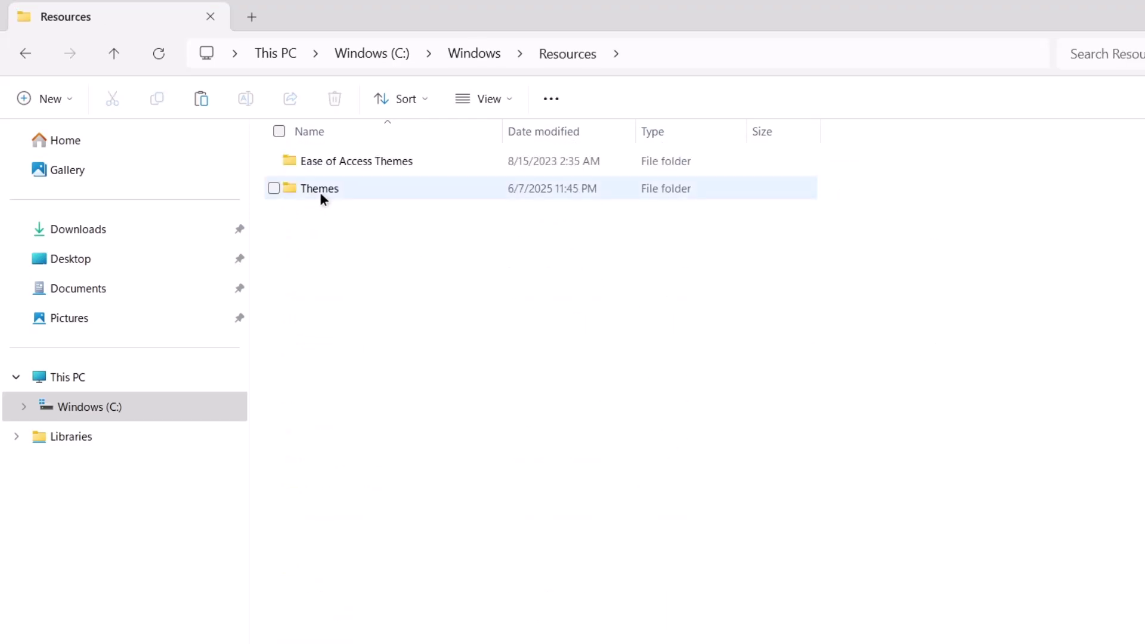
double_click(319, 191)
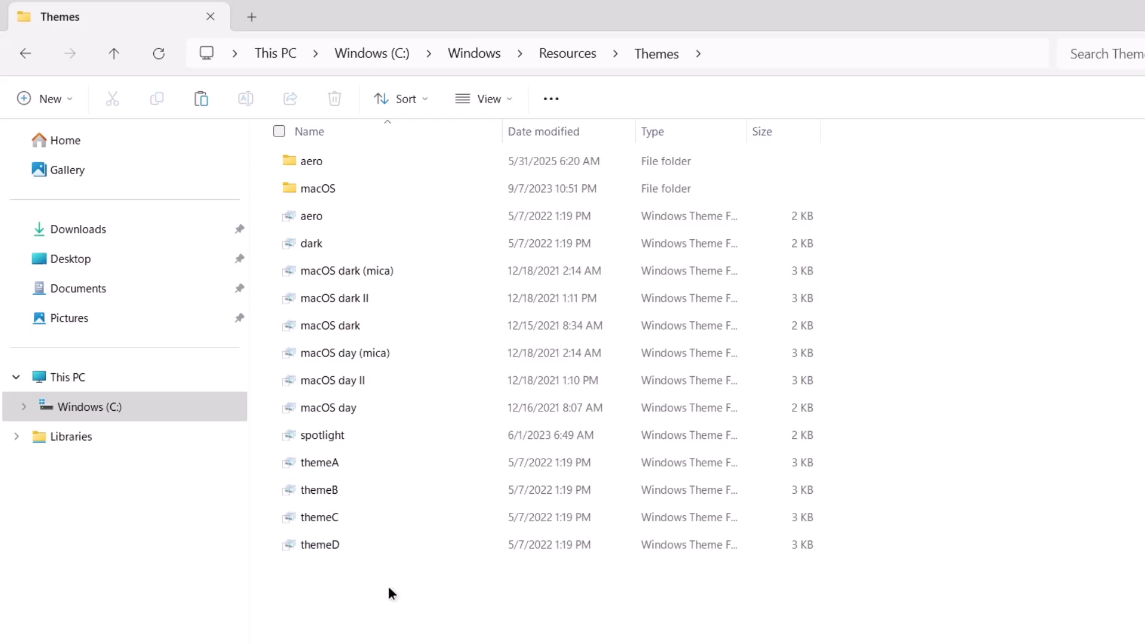
right_click(389, 591)
left_click(412, 609)
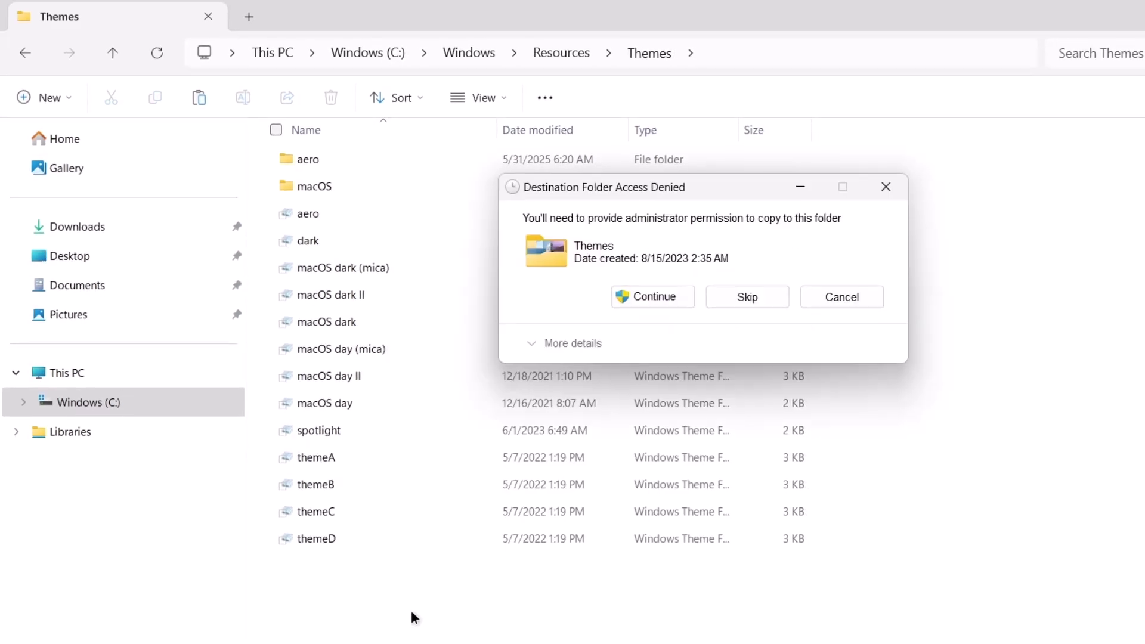
left_click(653, 296)
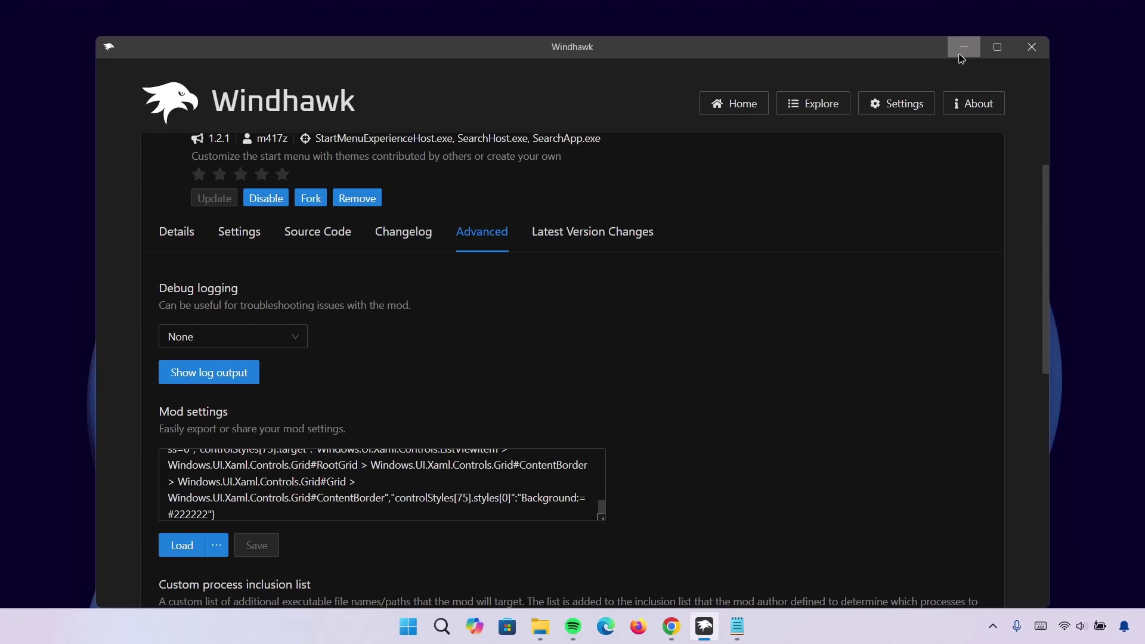
Step: Minimize Windhawk and open the Start menu to view its new style
left_click(962, 47)
left_click(413, 635)
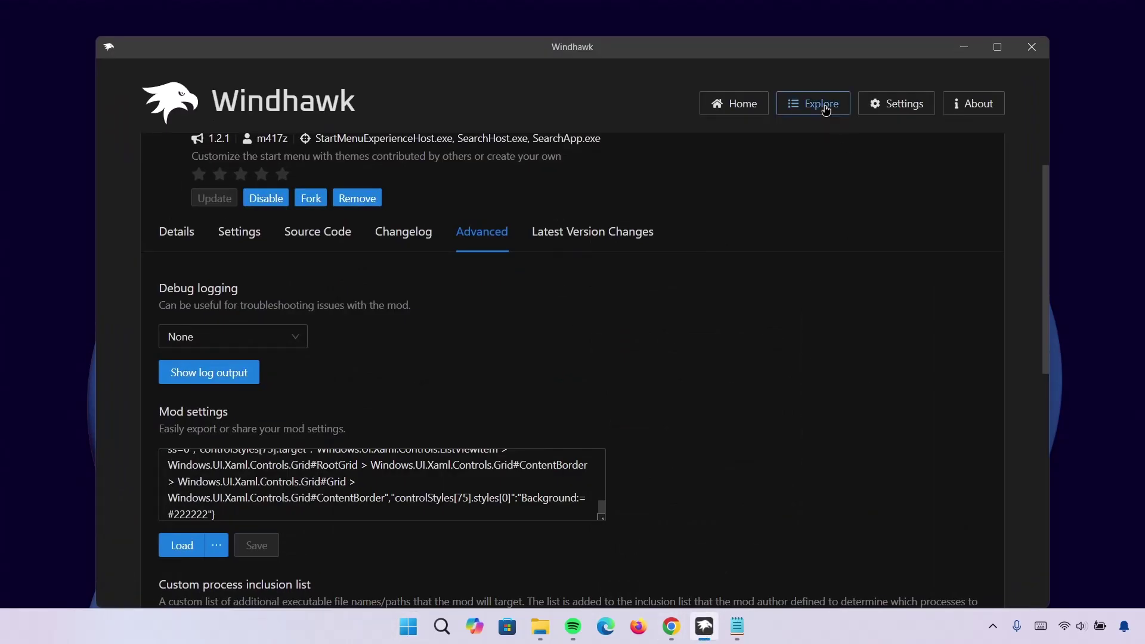
Step: Install Windows 11 Taskbar Styler 1.4 from the Explore catalogue, accepting the risk
left_click(825, 109)
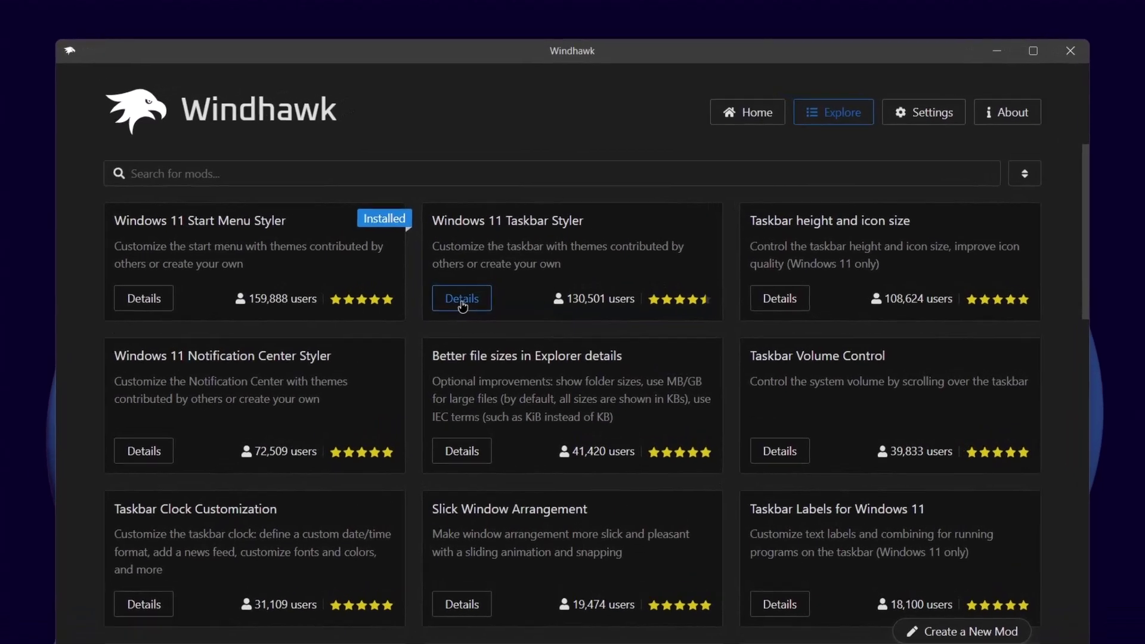
left_click(470, 278)
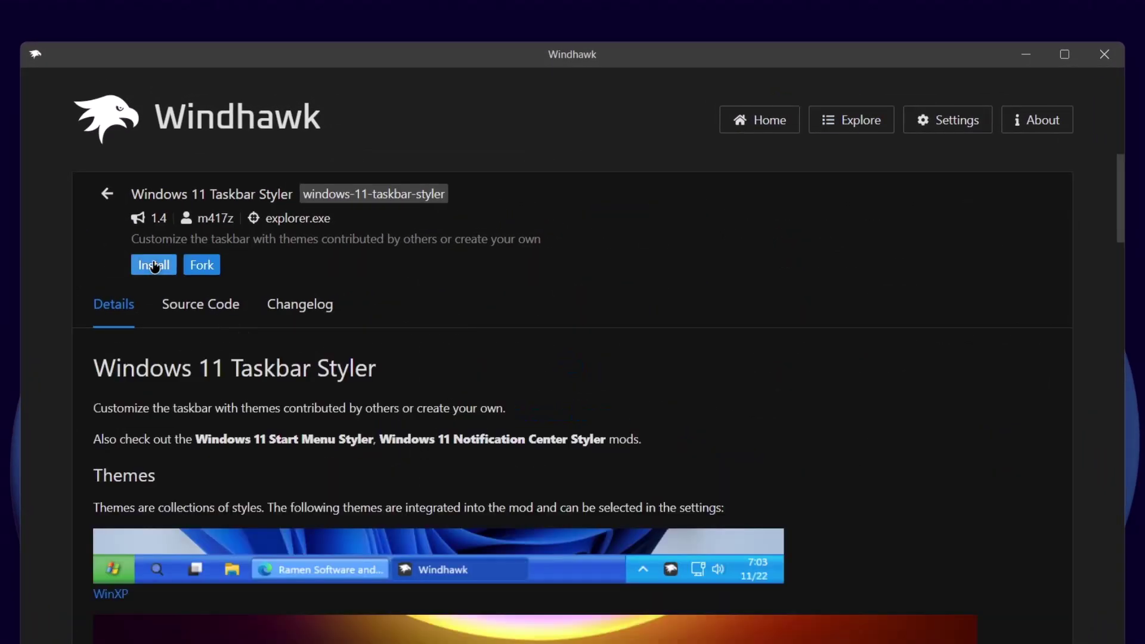
left_click(154, 266)
left_click(680, 544)
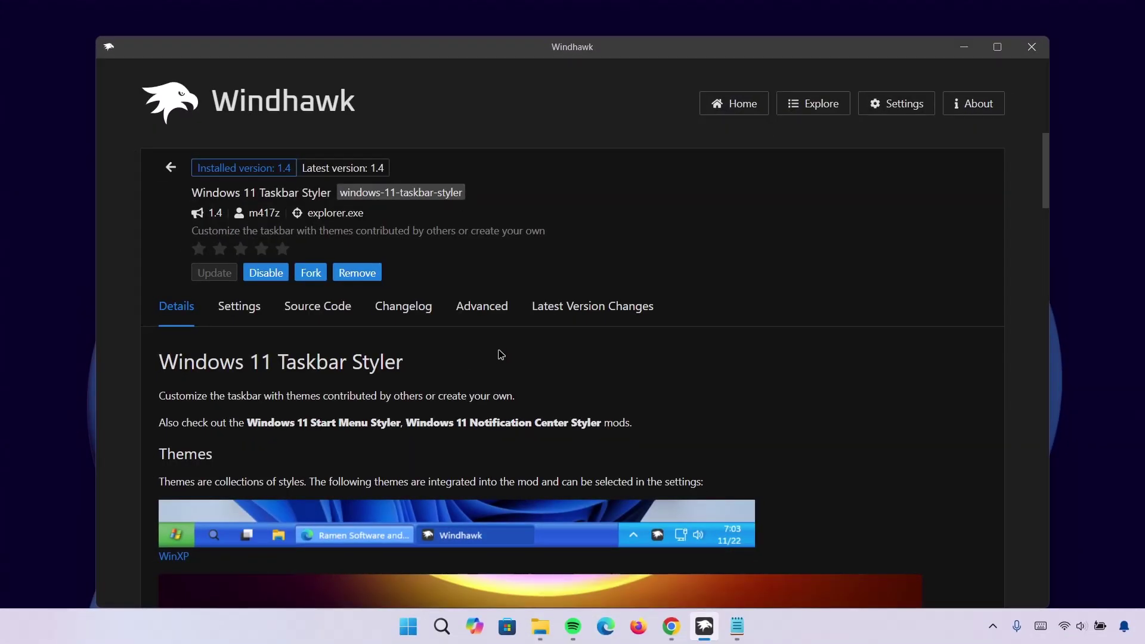
Step: Copy all code from taskbar code.txt, then minimize Notepad and Explorer
left_click(539, 621)
double_click(417, 137)
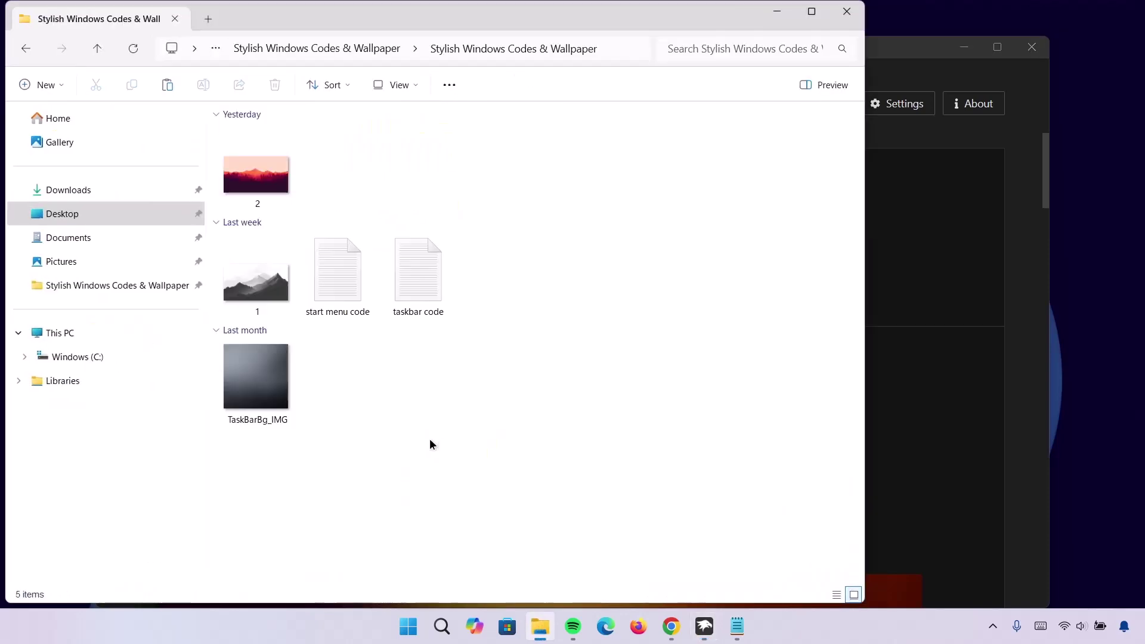
double_click(419, 274)
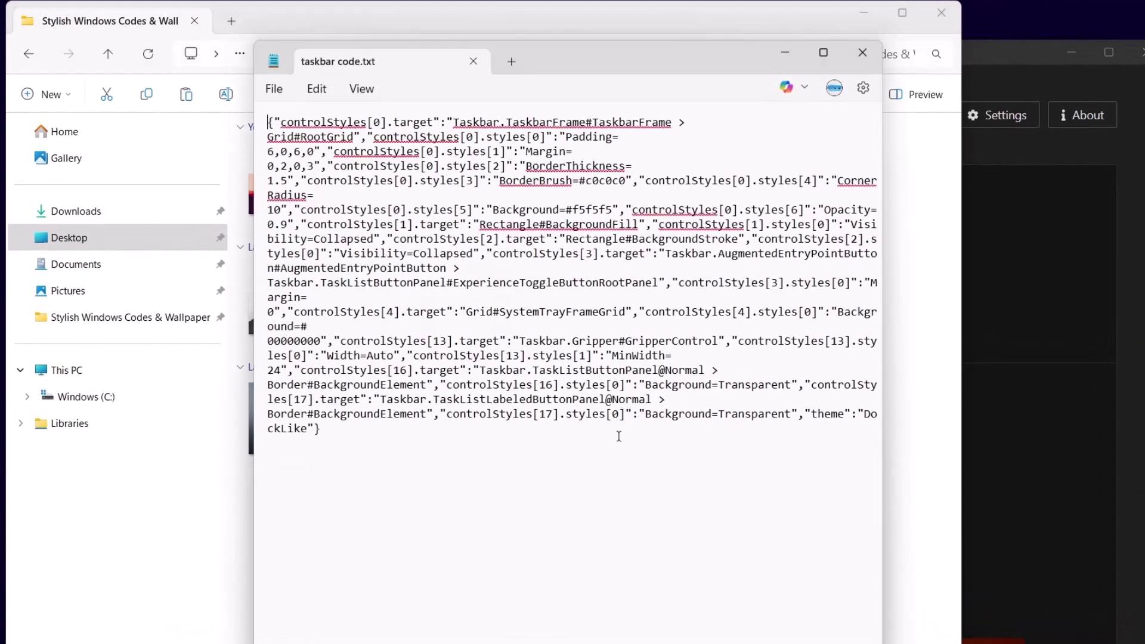
left_click_drag(473, 473, 257, 127)
right_click(513, 354)
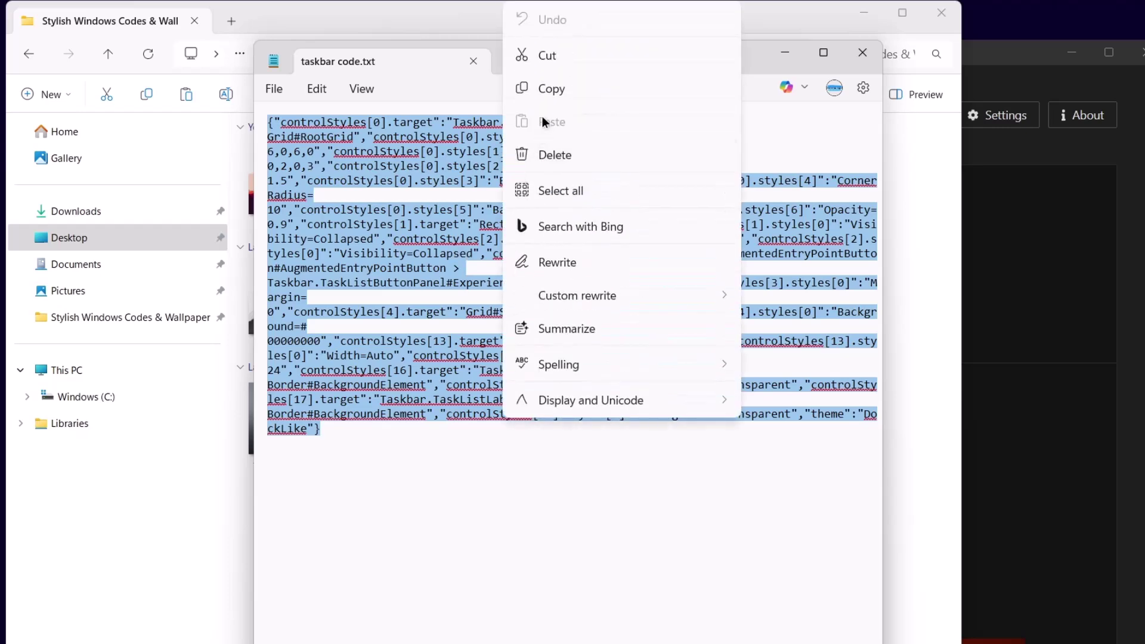
left_click(554, 90)
left_click(784, 52)
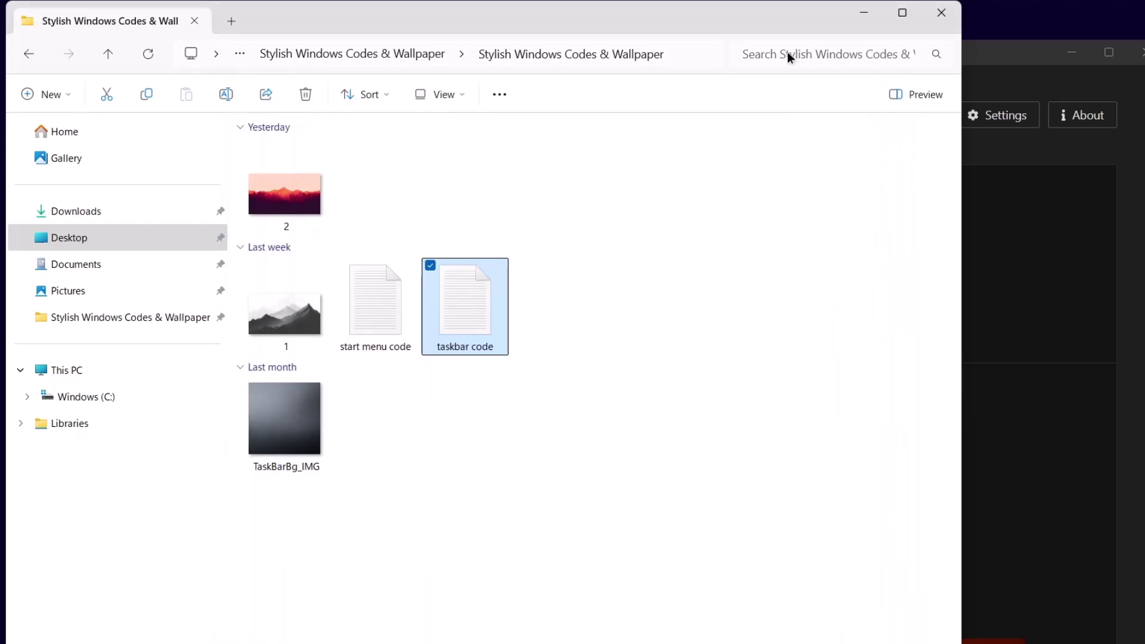
left_click(863, 11)
Step: Cut the Taskbar Styler's advanced Mod settings JSON, paste the DockLike code back, save, and show the desktop
scroll(528, 269, "down", 1)
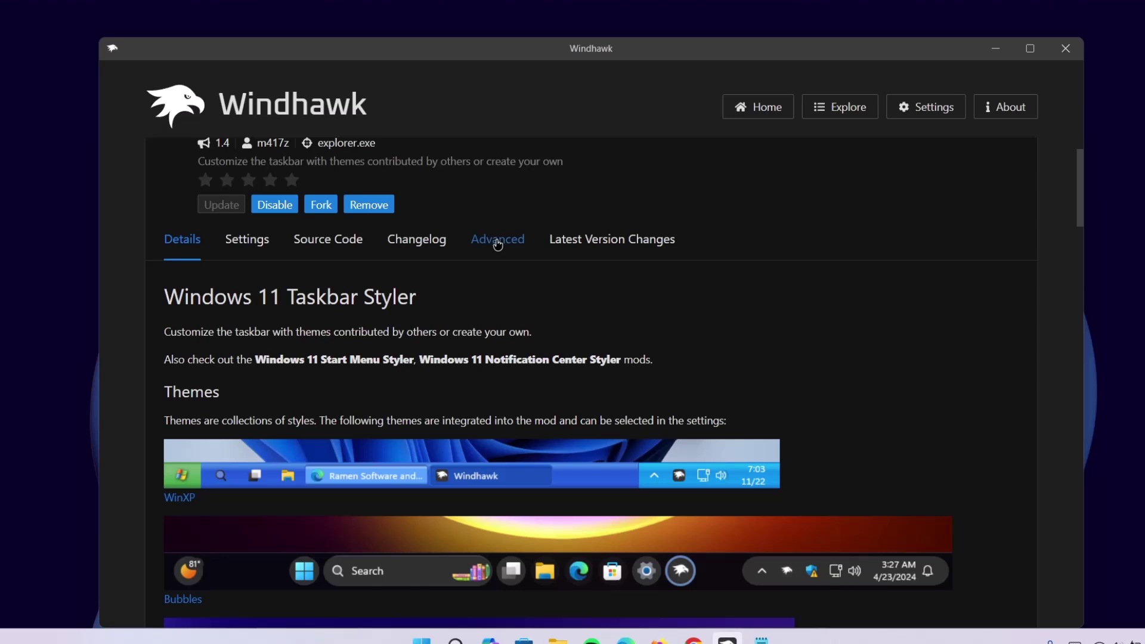
left_click(535, 257)
scroll(682, 410, "down", 2)
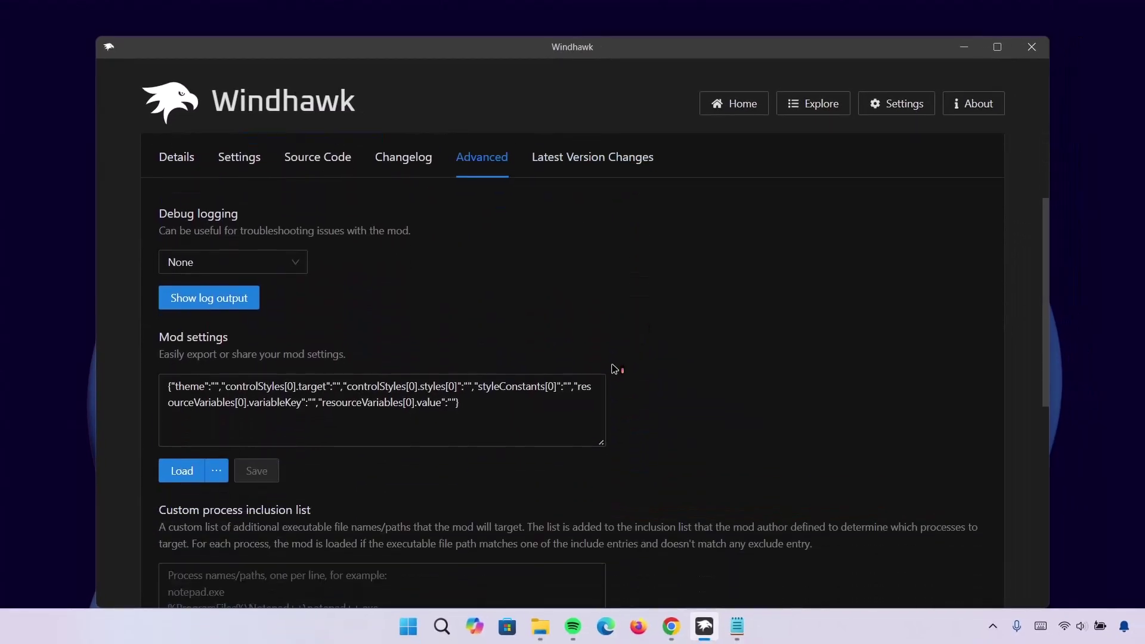
left_click_drag(457, 402, 156, 383)
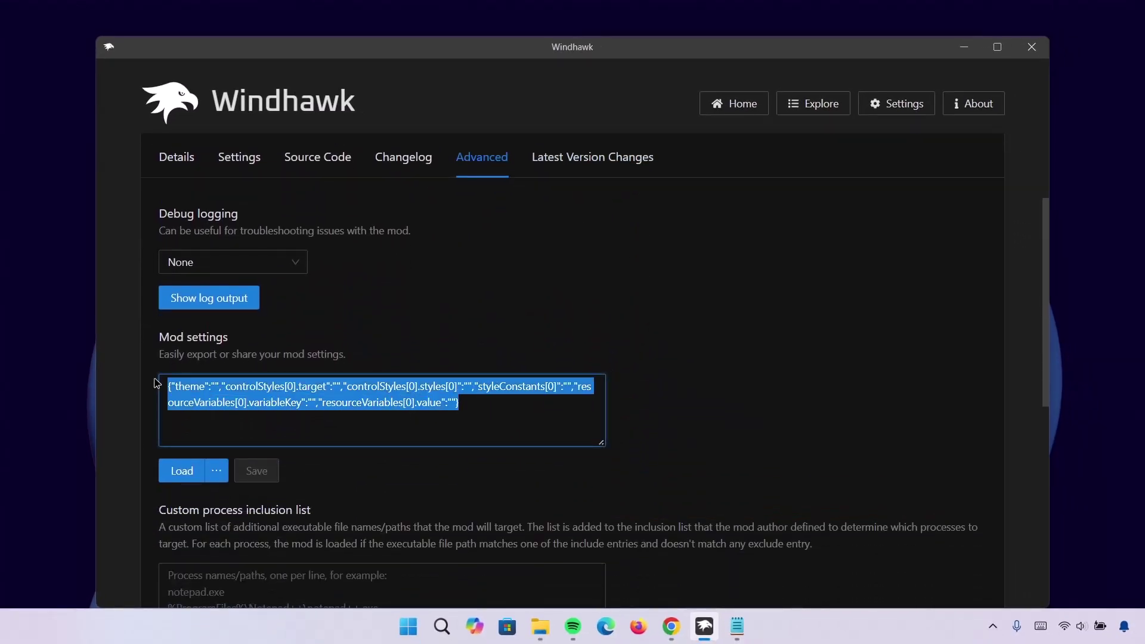
right_click(196, 401)
left_click(212, 414)
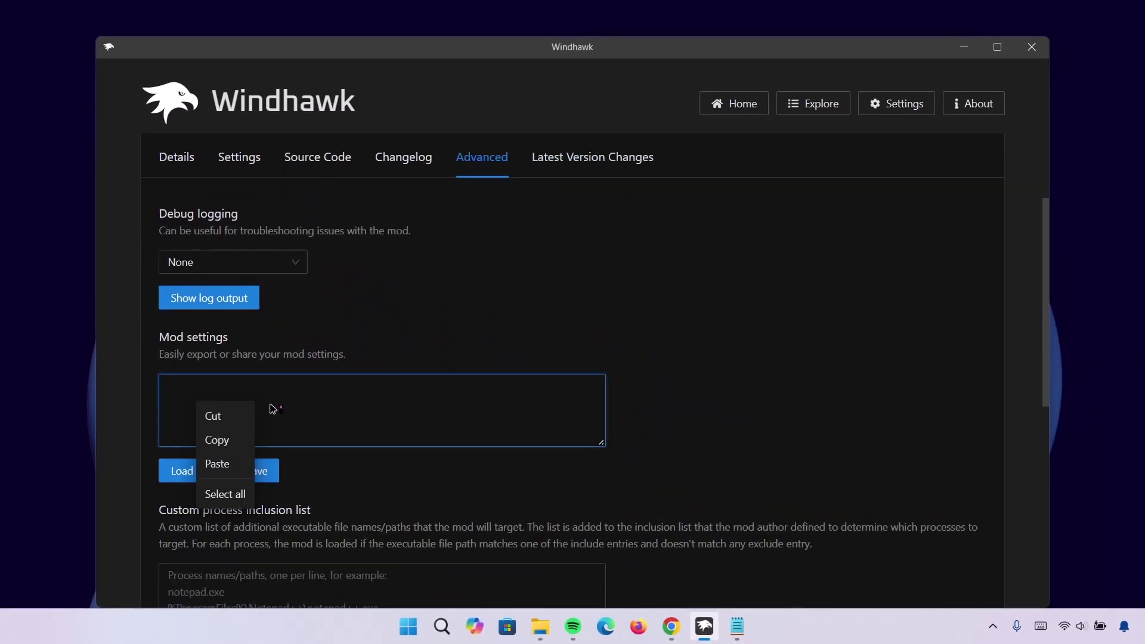
right_click(182, 391)
left_click(201, 457)
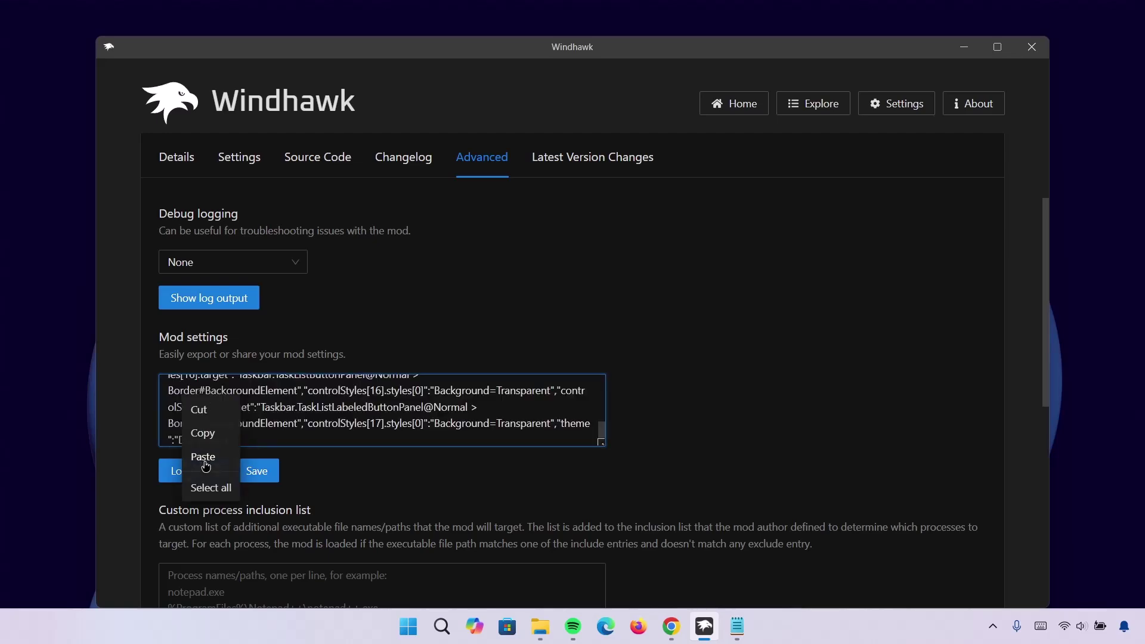
left_click(251, 472)
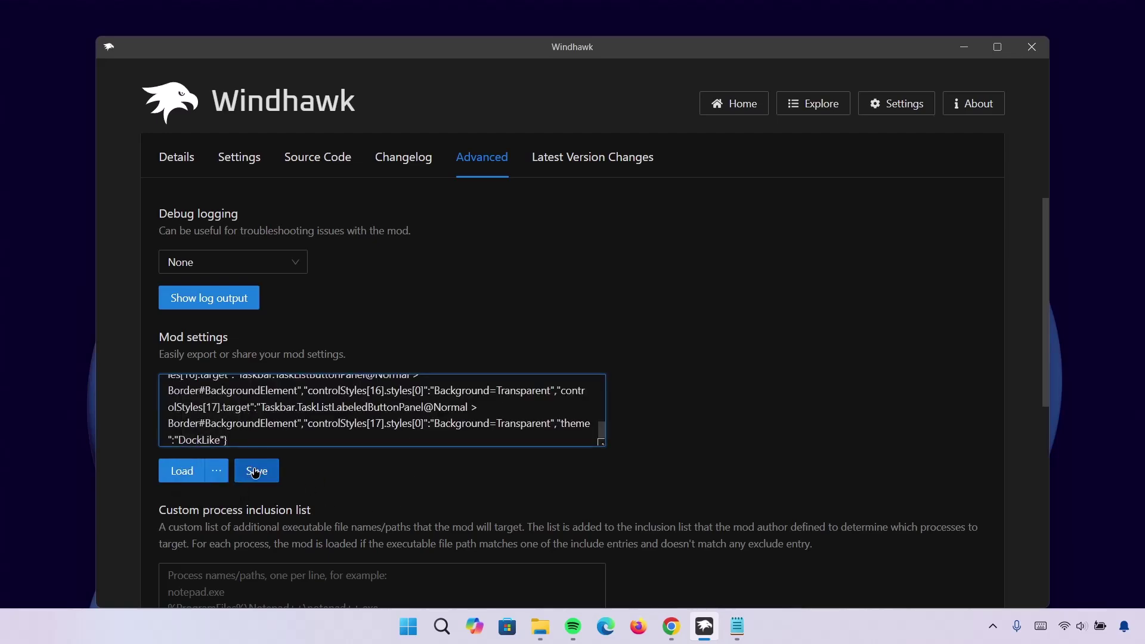
key("super+d")
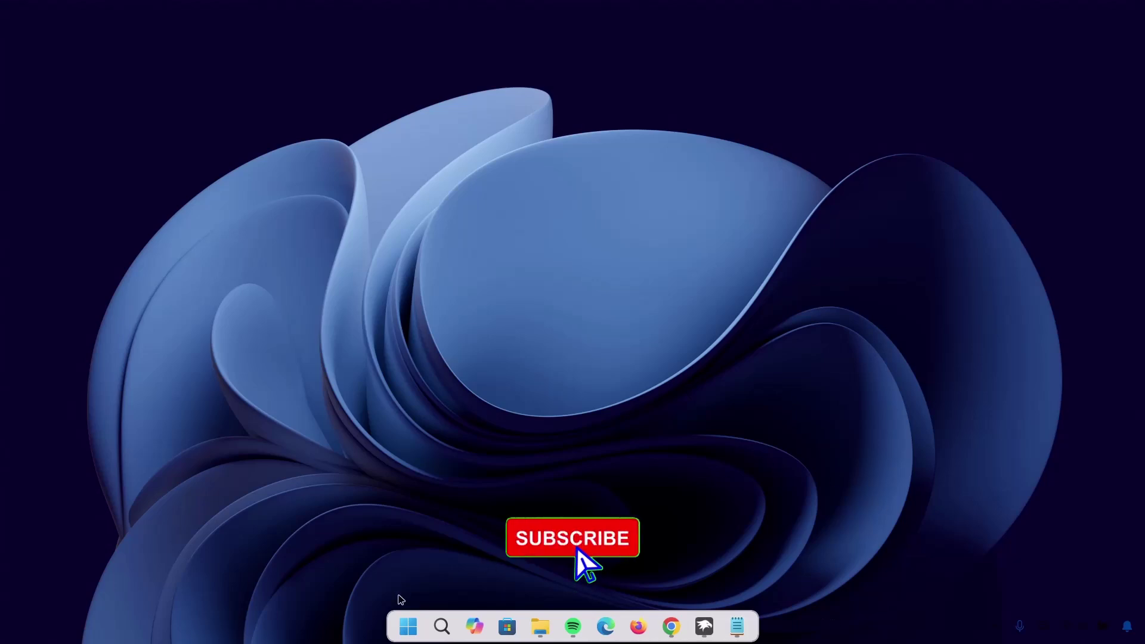
left_click(406, 625)
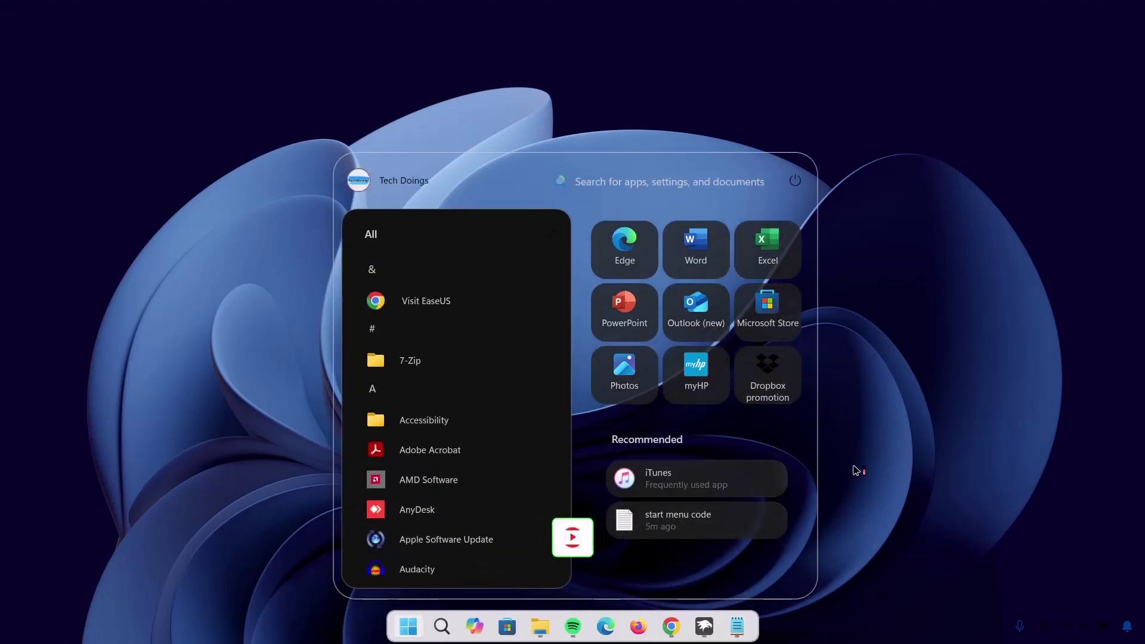
left_click(884, 463)
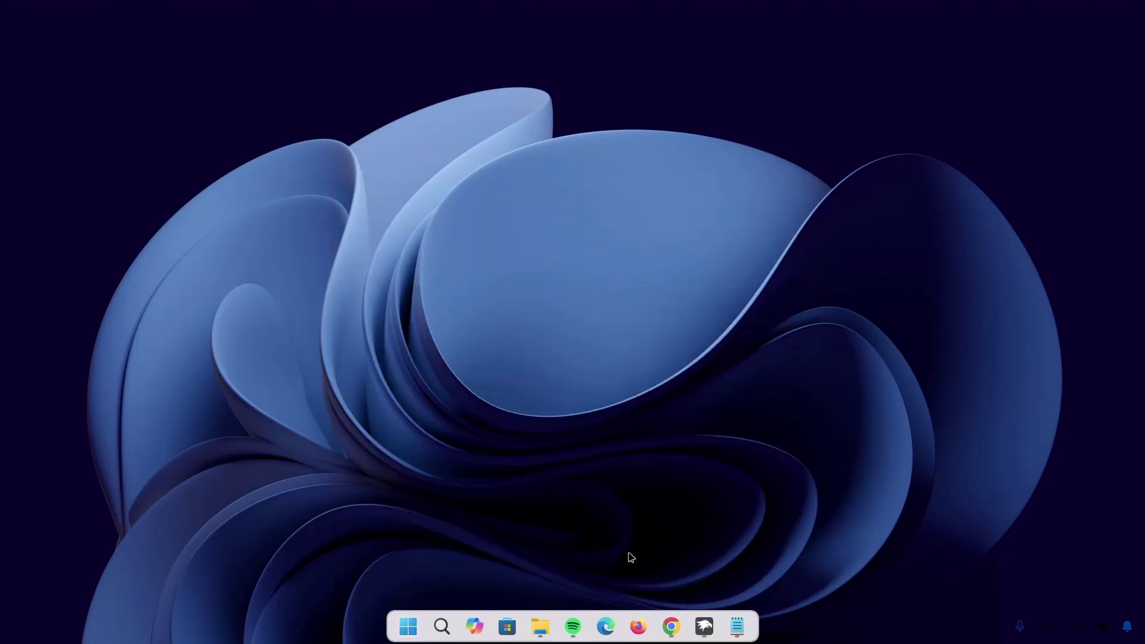
Step: Set the grey mountain image 1 as the desktop background and minimize Explorer
left_click(540, 624)
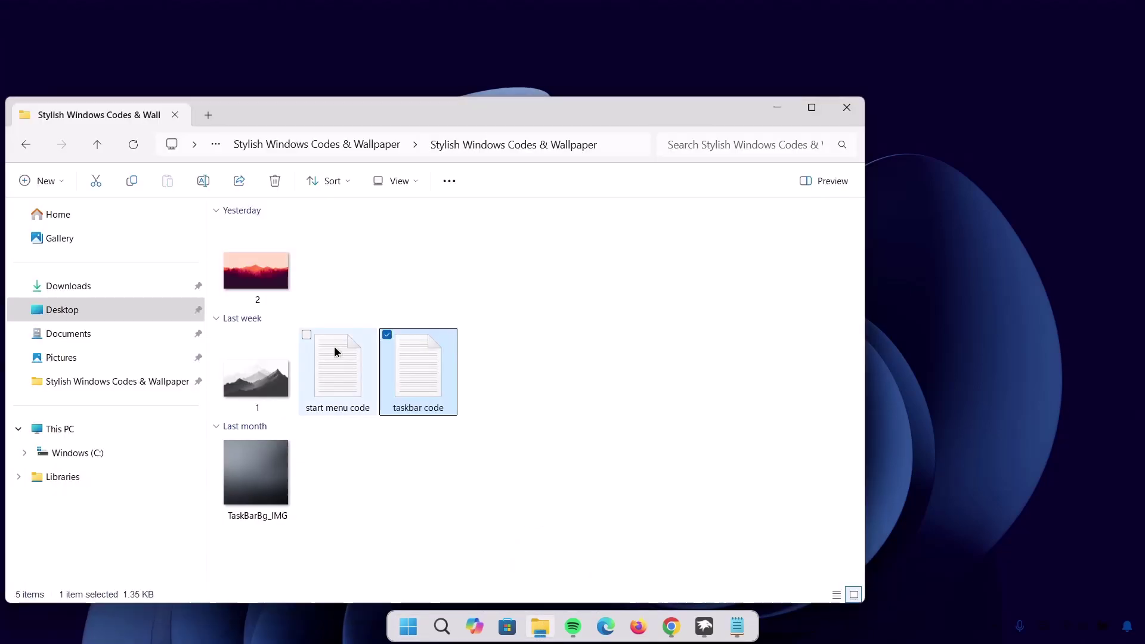
left_click(808, 103)
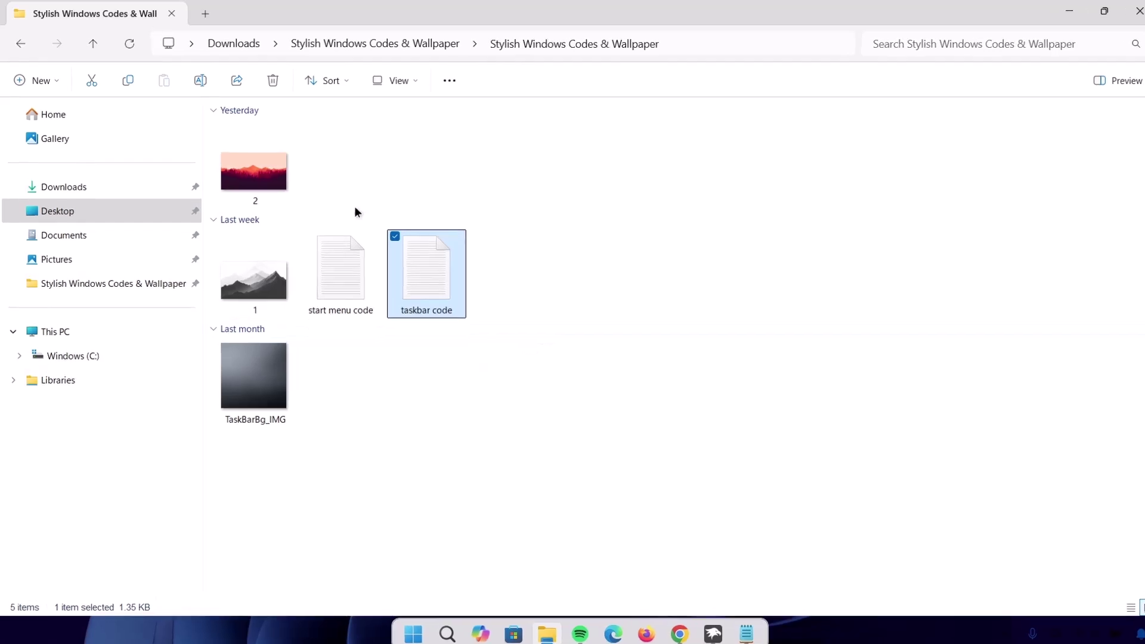
left_click(269, 279)
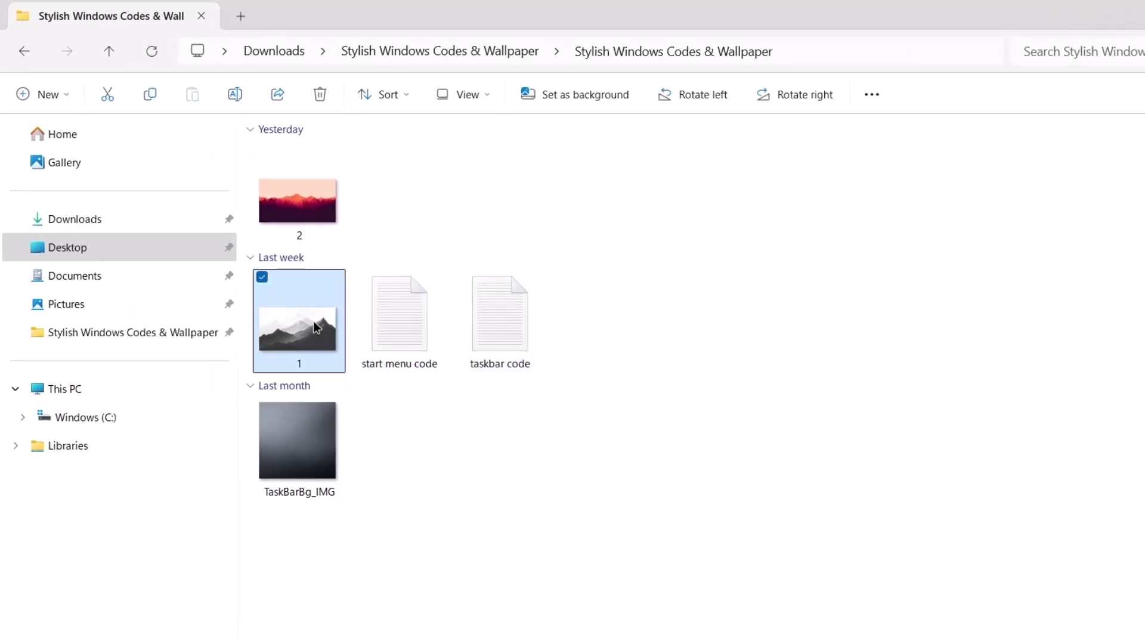
right_click(314, 326)
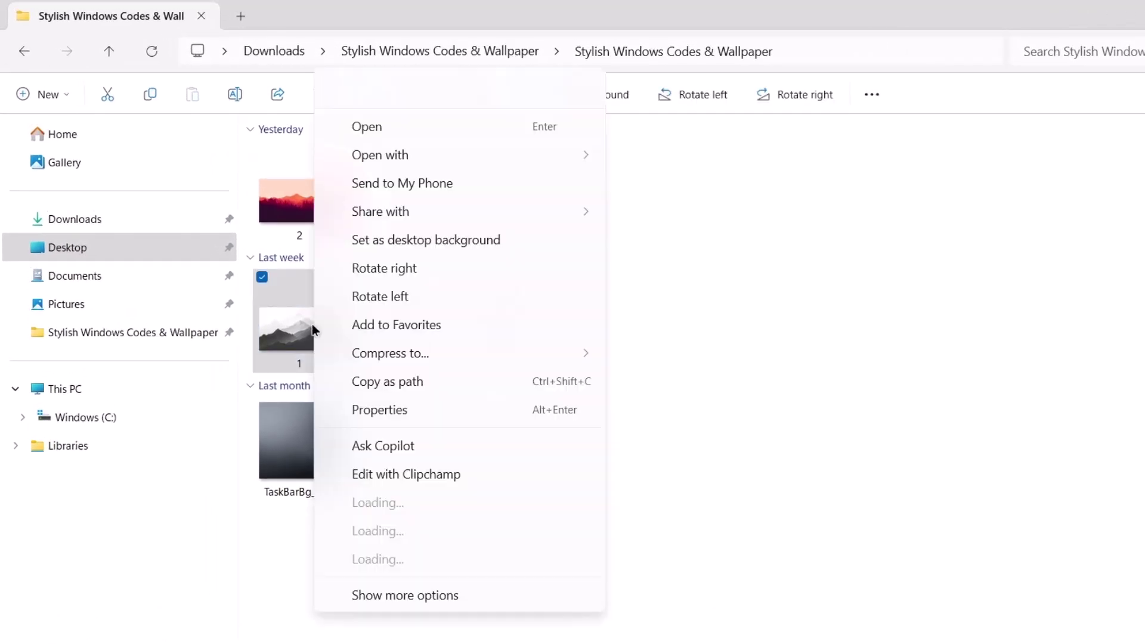
left_click(376, 240)
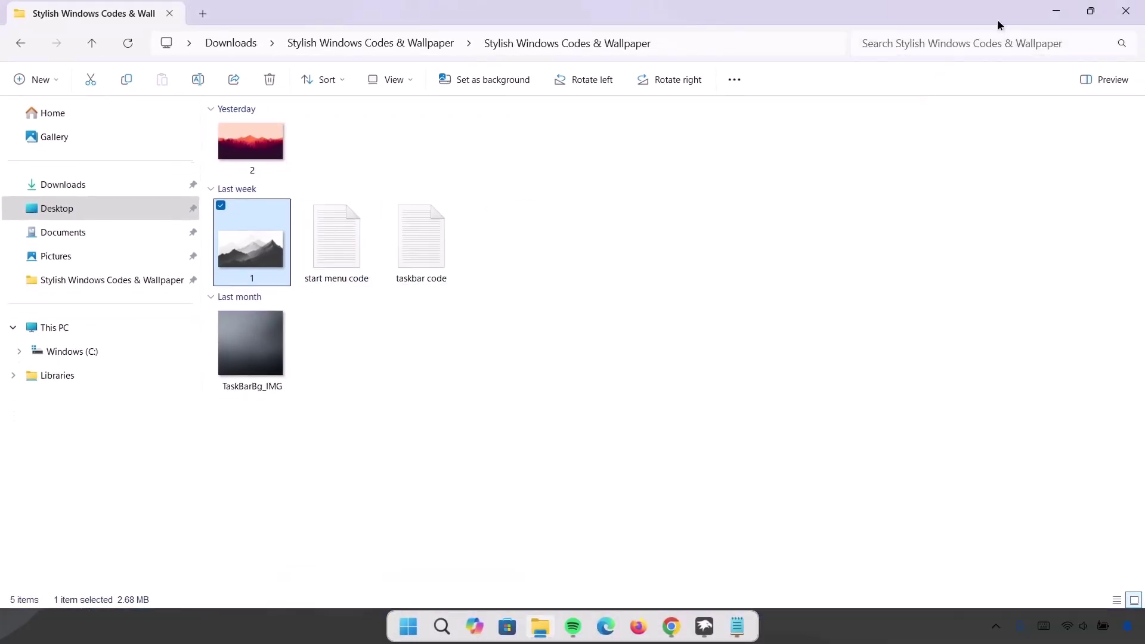
left_click(1055, 11)
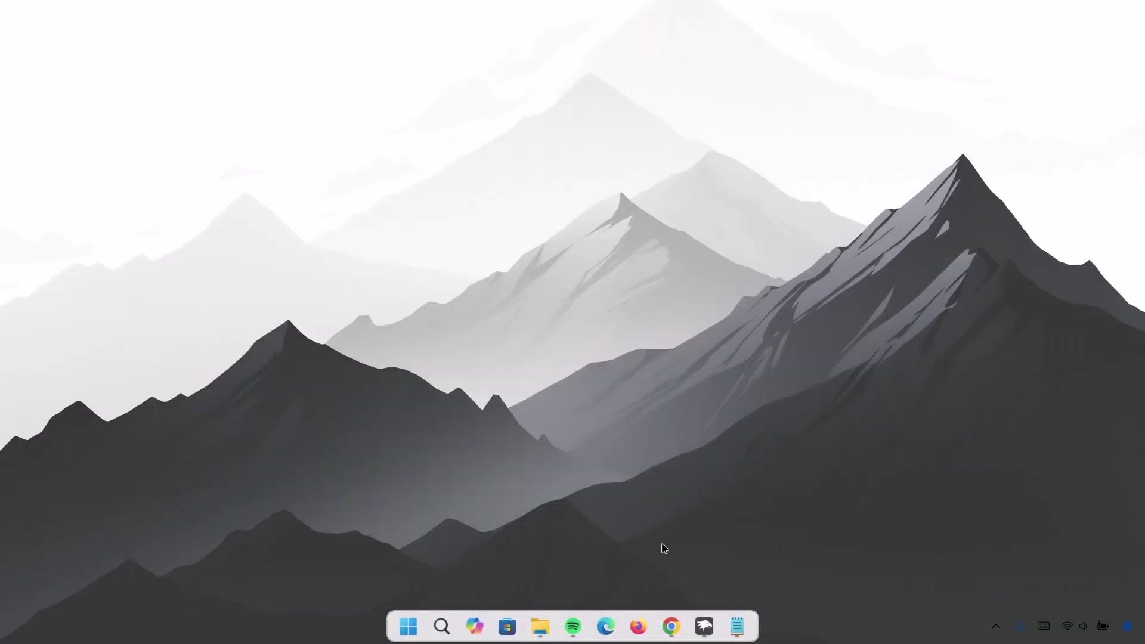
Step: Install the Windows 11 Notification Center Styler mod from Windhawk's Explore catalogue, accepting the risk
left_click(704, 626)
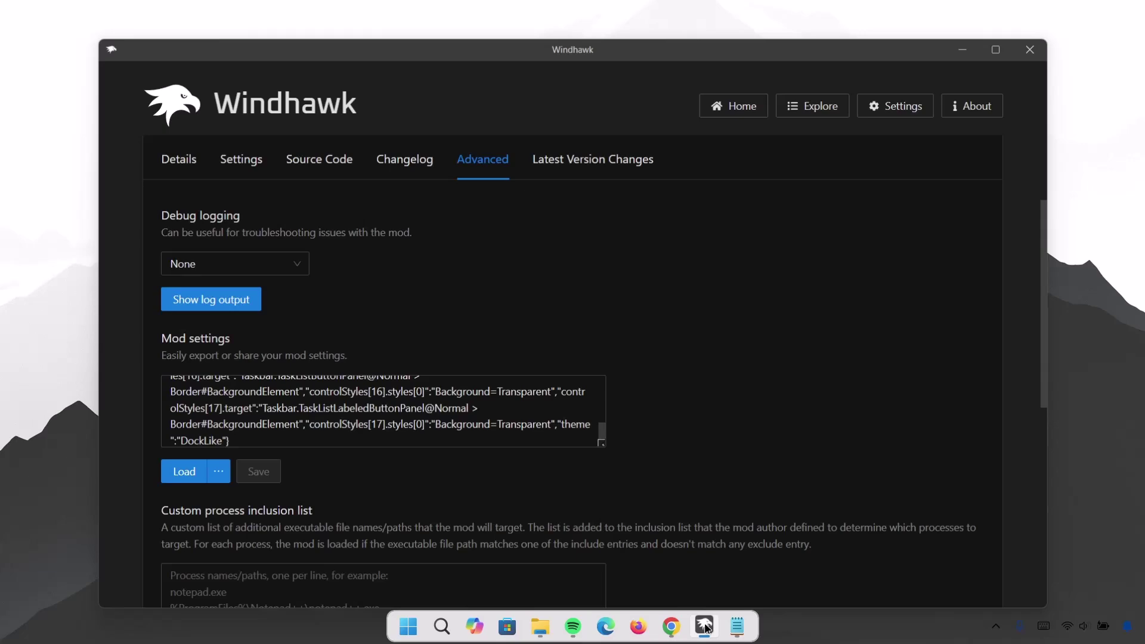
left_click(823, 113)
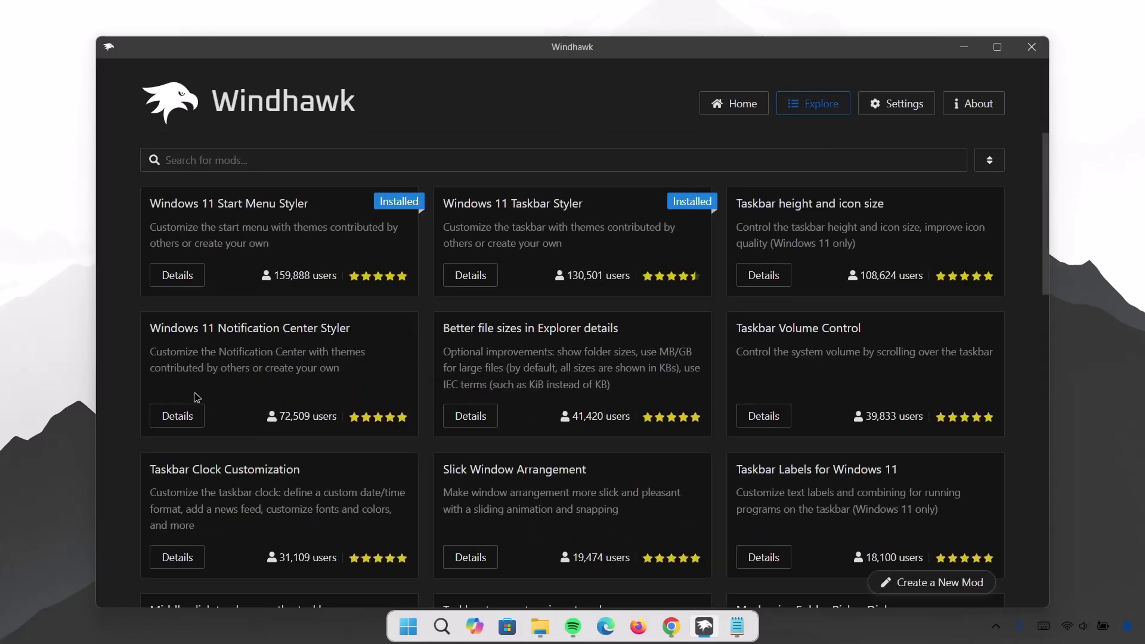
left_click(179, 414)
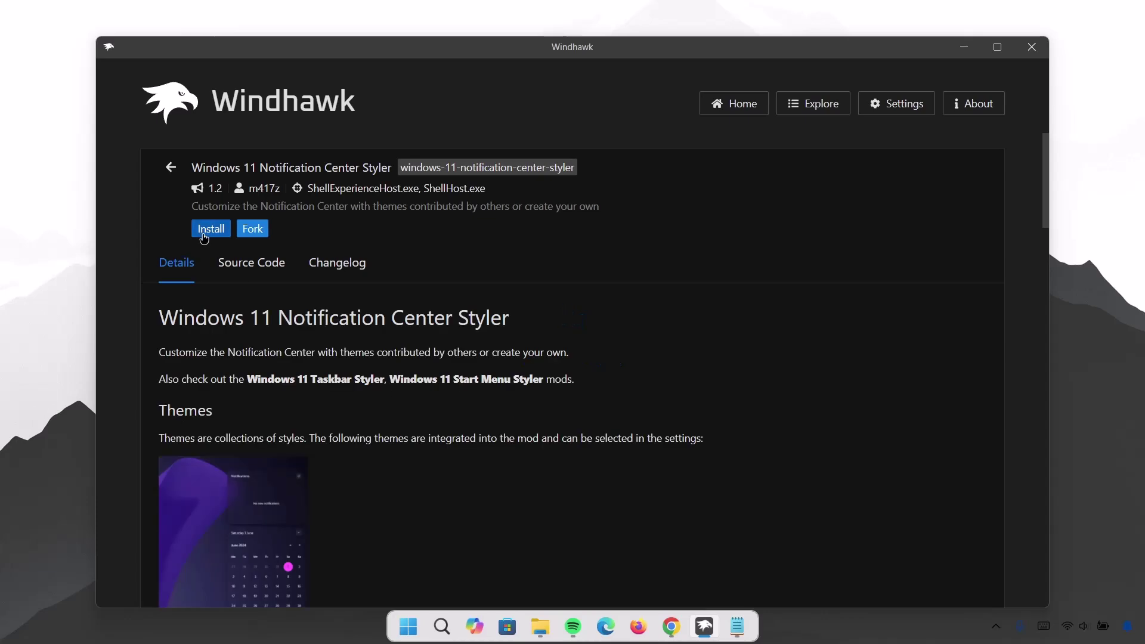
left_click(206, 232)
left_click(656, 460)
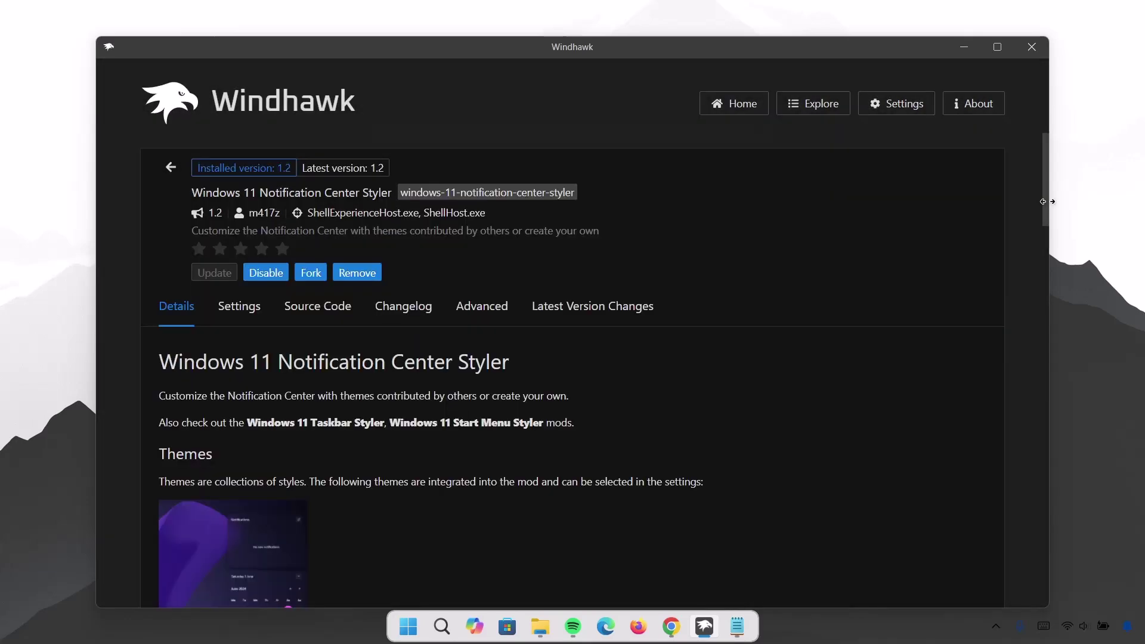
Step: Set the mod's theme to TranslucentShell and save the settings
left_click(231, 310)
left_click(446, 446)
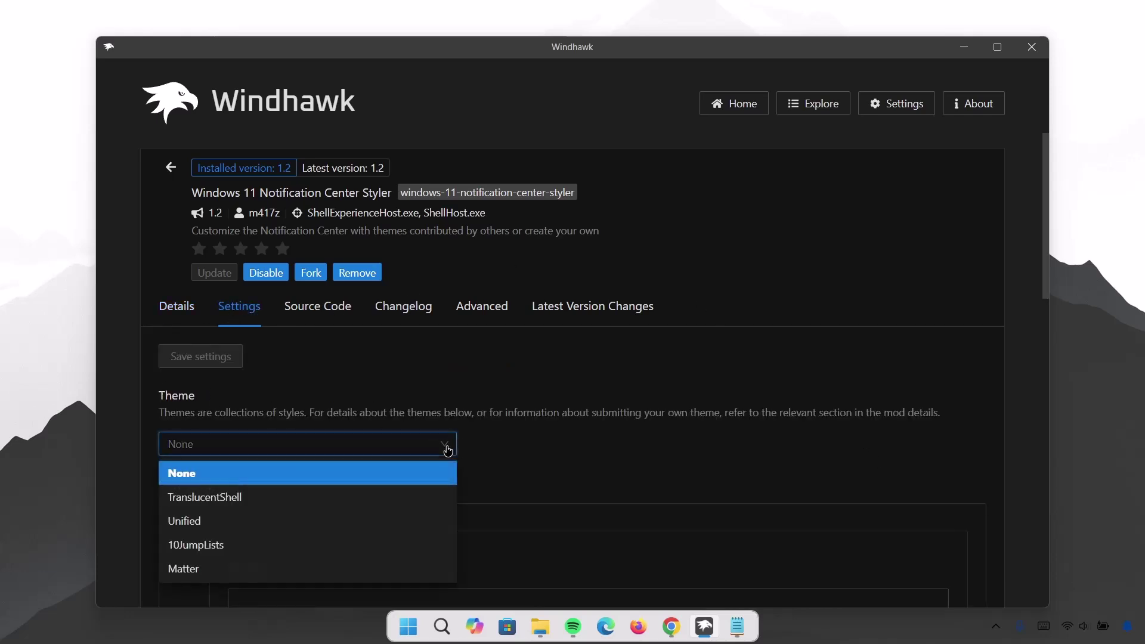
left_click(185, 498)
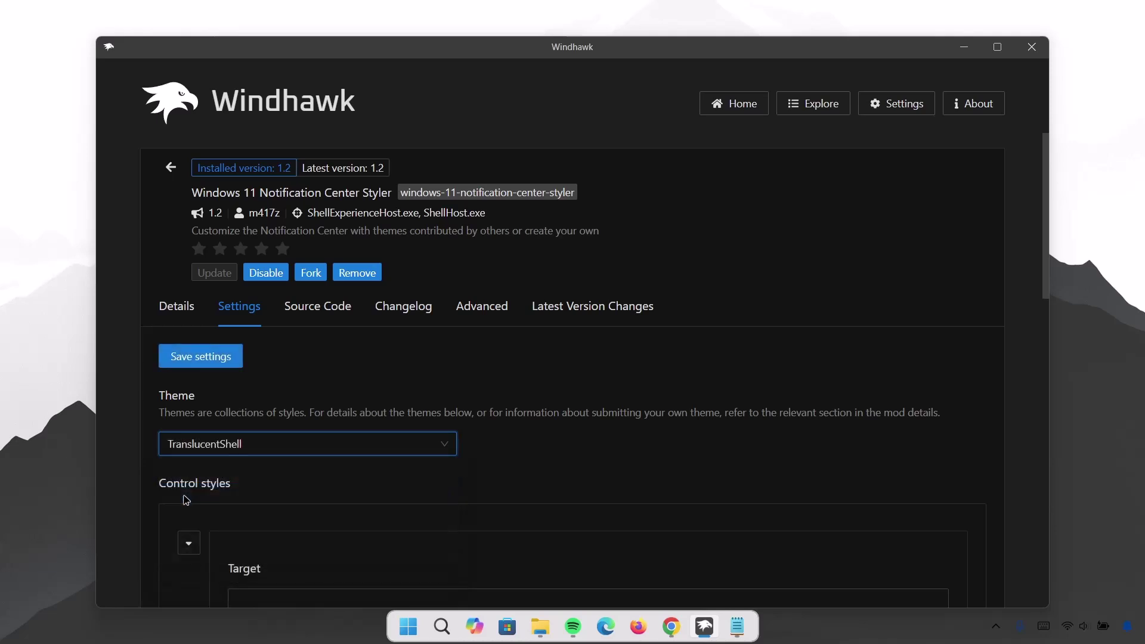
left_click(186, 358)
Step: Minimize Windhawk, then open and close the translucent notification centre to check its look
left_click(963, 46)
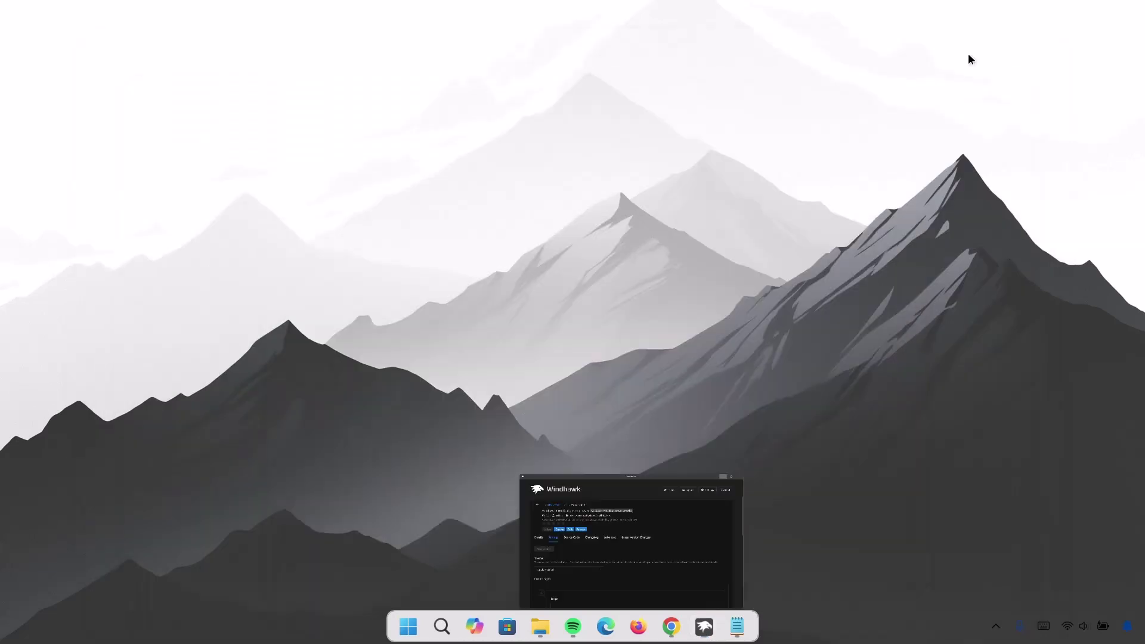
left_click(1124, 626)
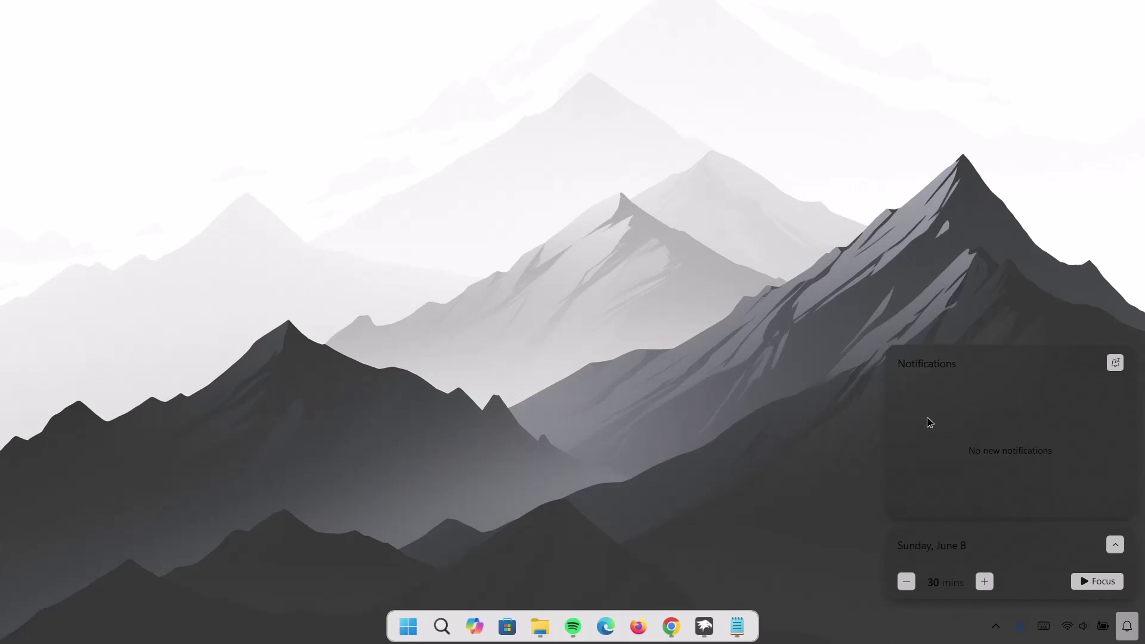
left_click(746, 396)
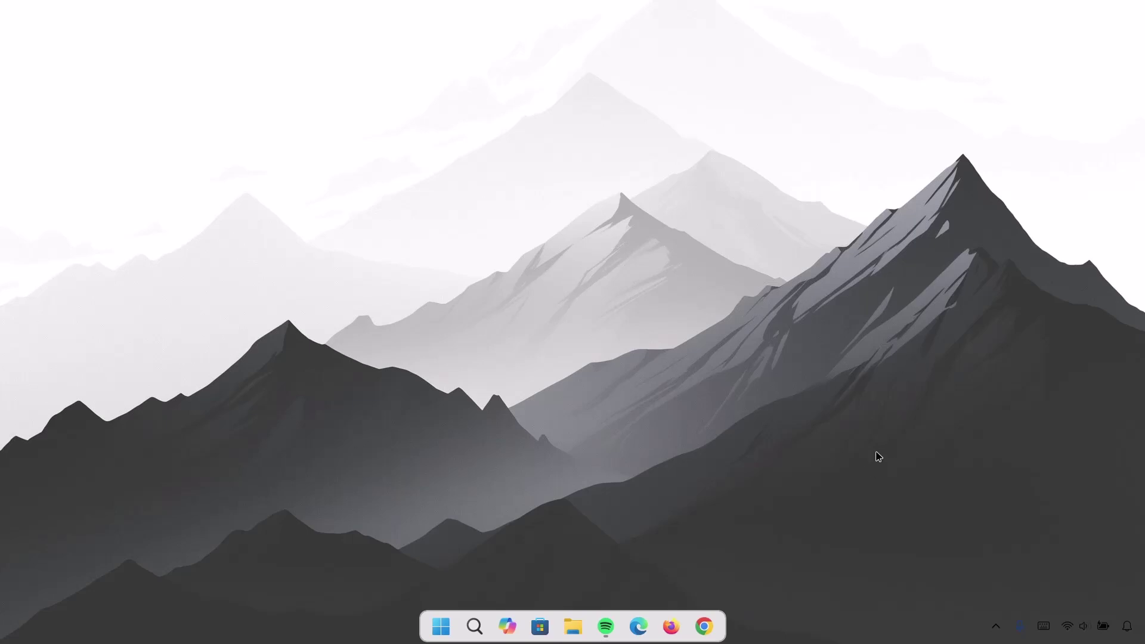
right_click(912, 257)
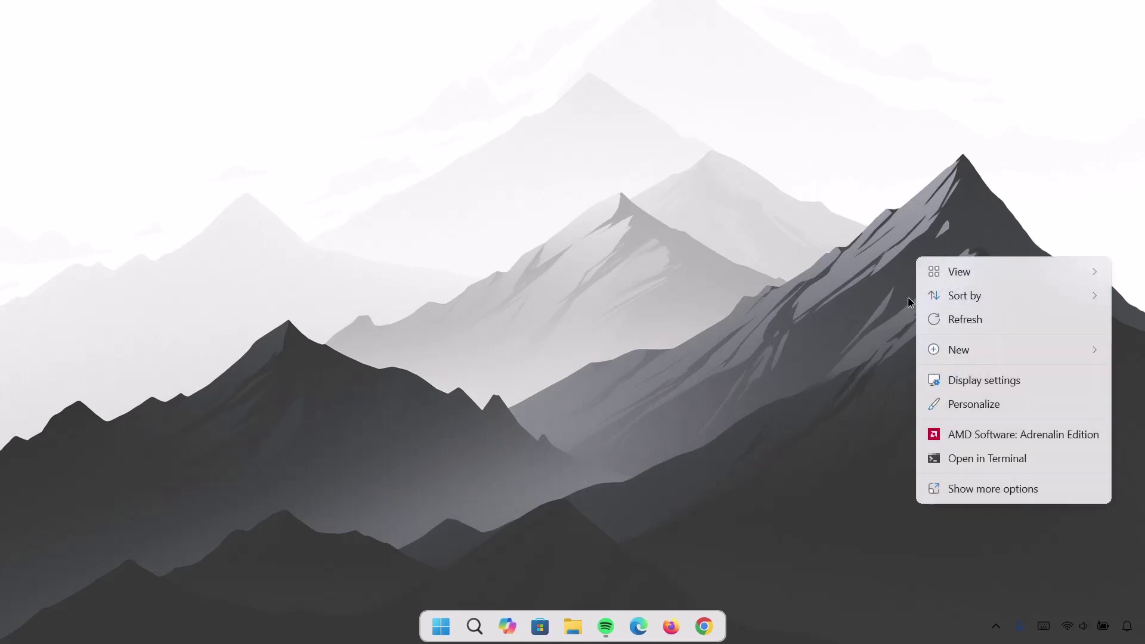
left_click(960, 405)
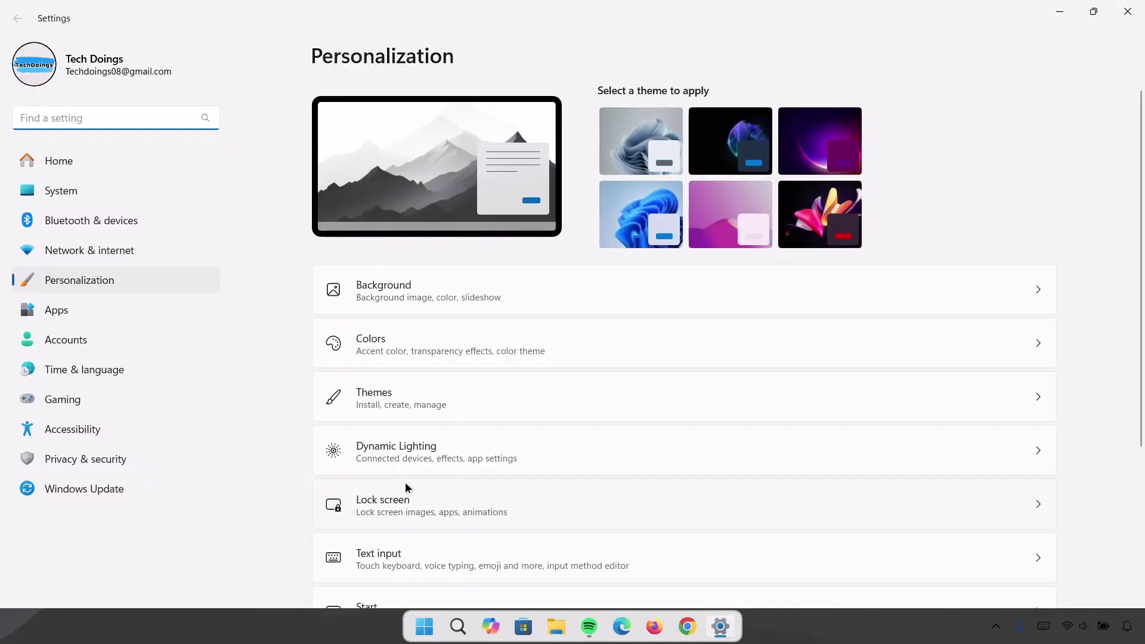
left_click(610, 345)
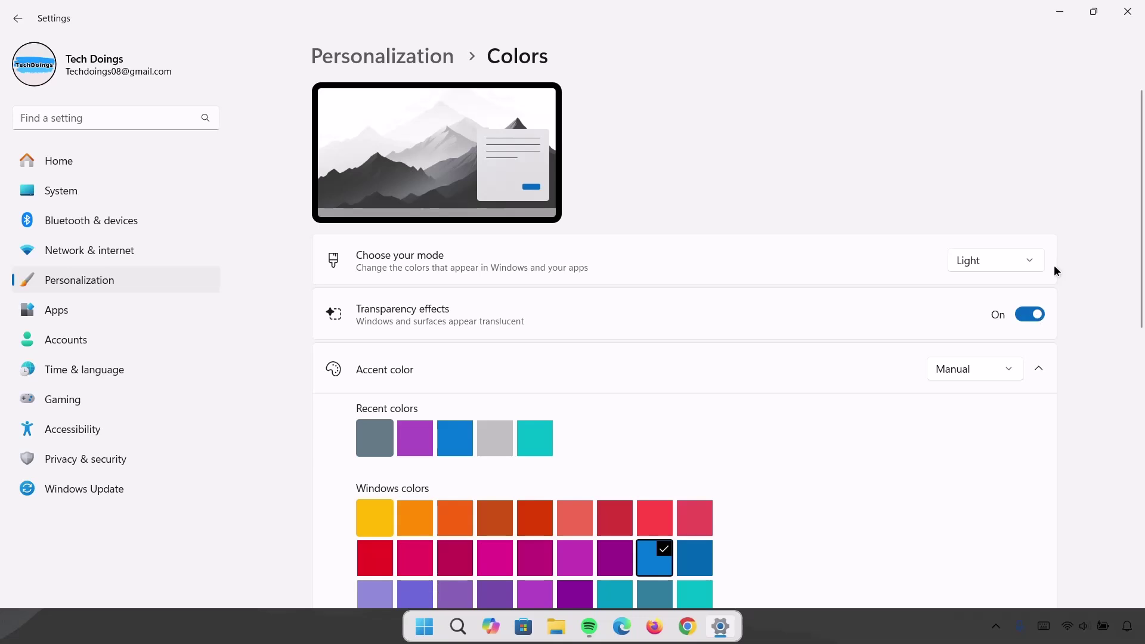
left_click(1127, 11)
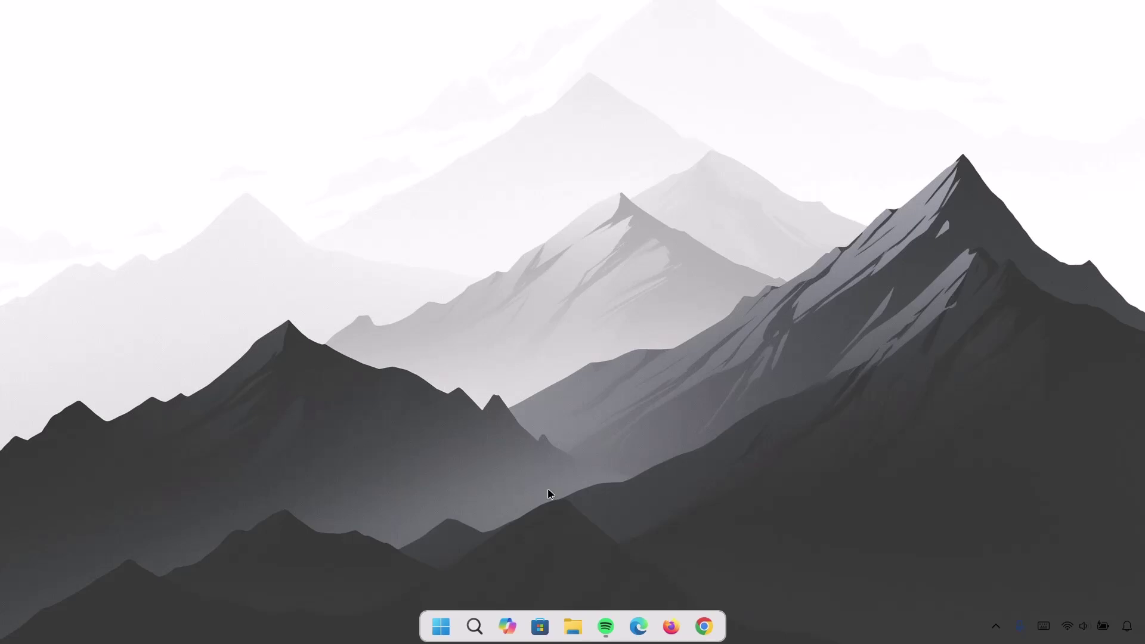
Step: Open the Start menu to show its restyled dark All apps list and pinned tiles
key("super")
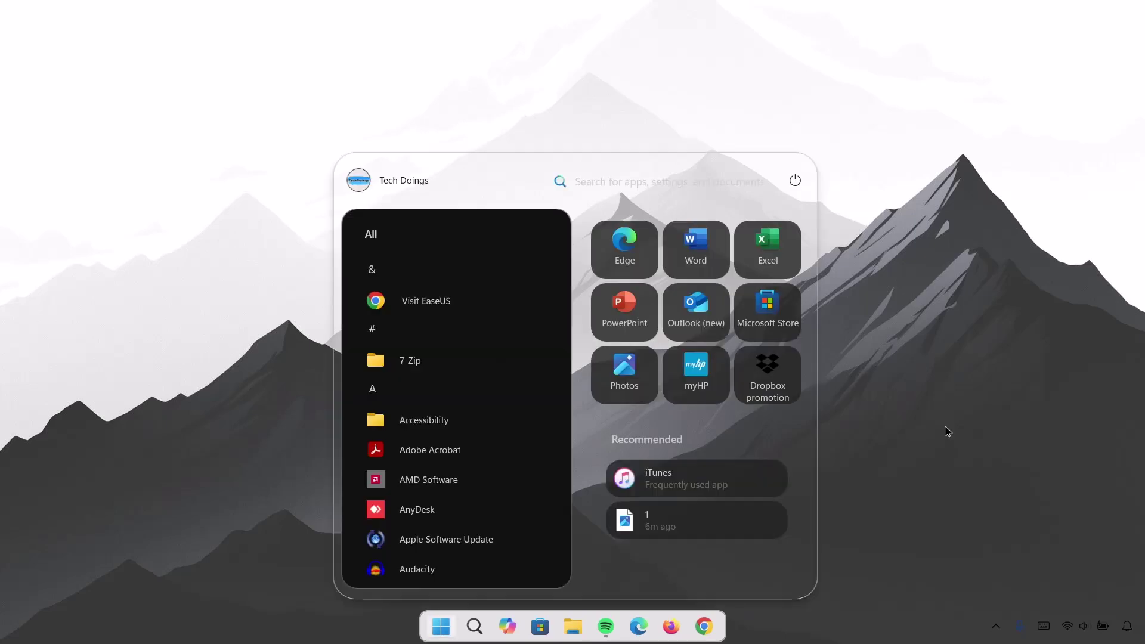